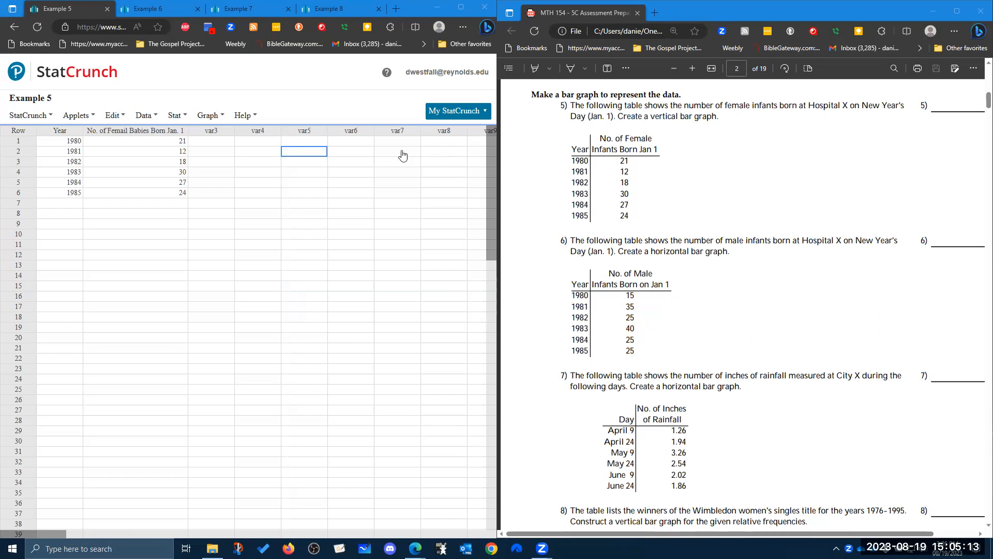
pyautogui.click(147, 121)
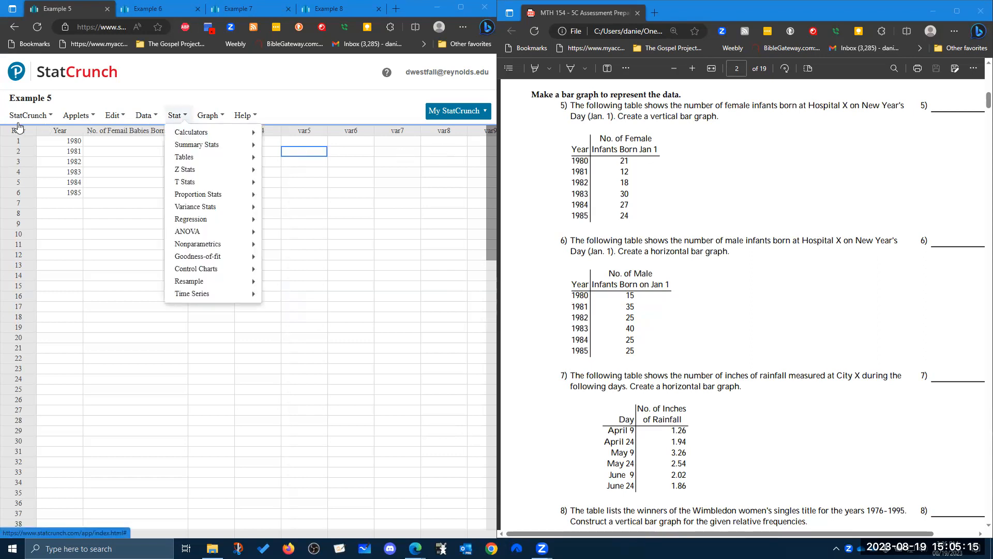
pyautogui.click(29, 115)
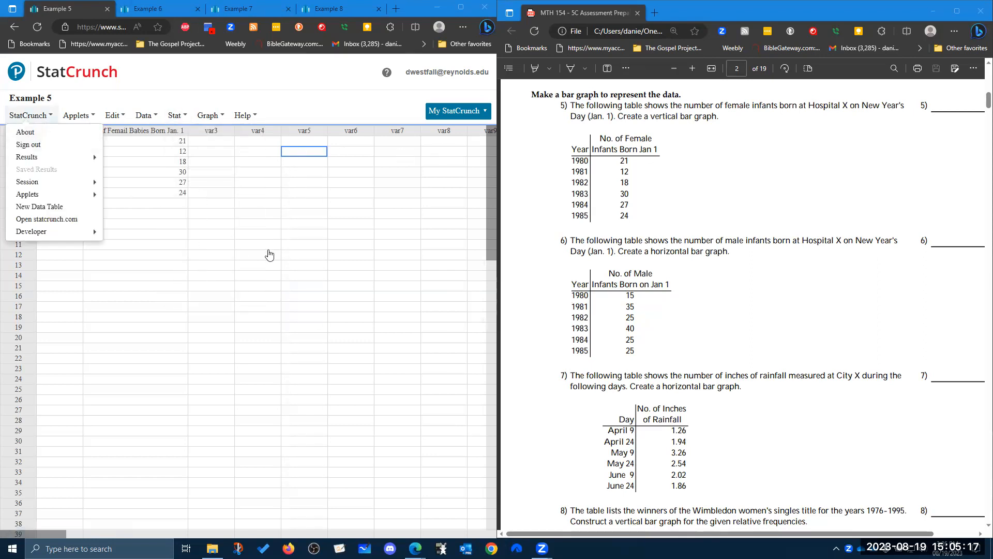
pyautogui.click(297, 235)
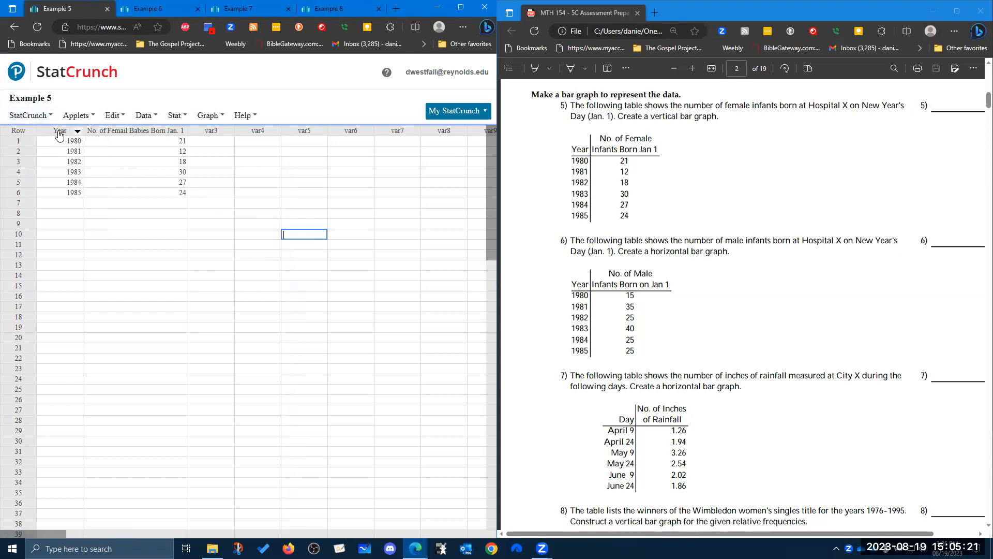
pyautogui.click(205, 133)
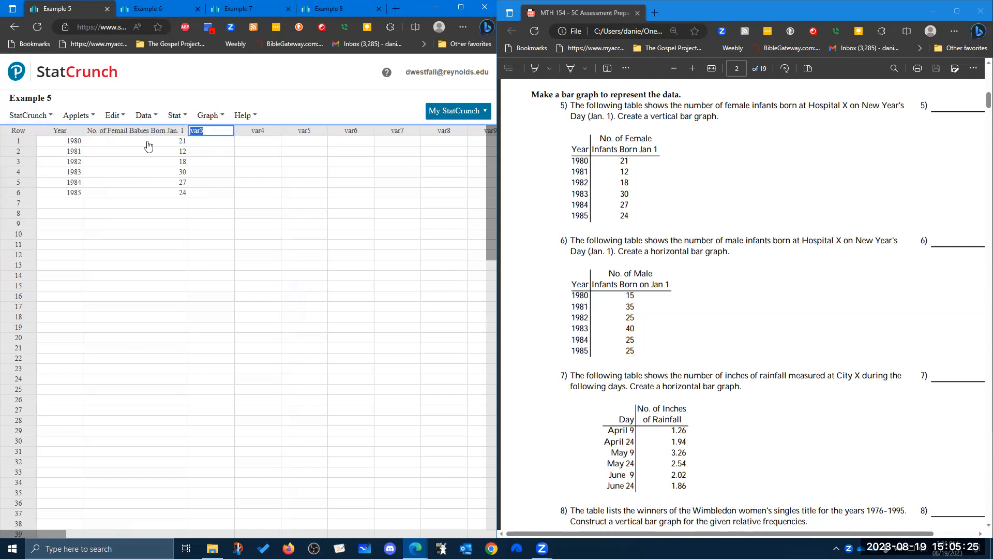
pyautogui.click(179, 235)
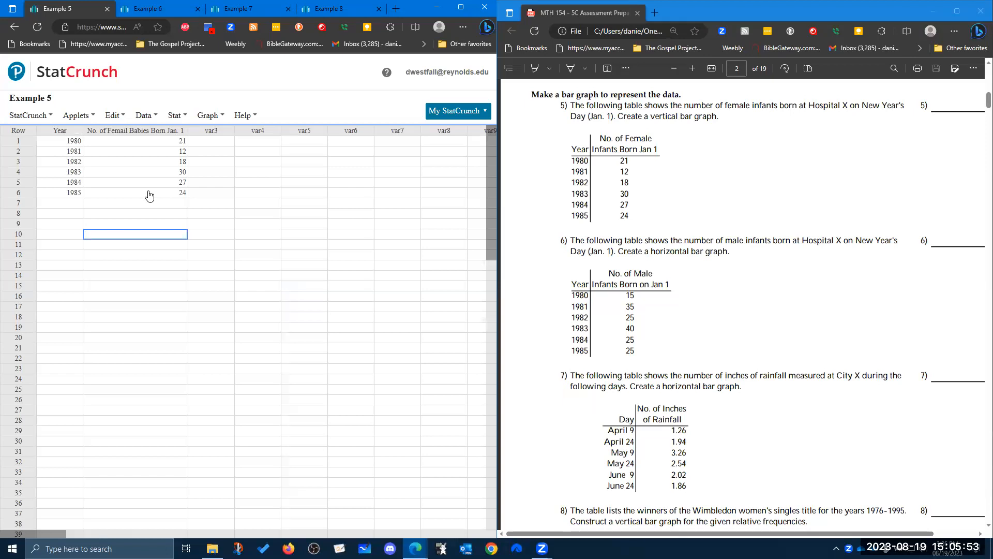
# Set up a column chart of the No. of Femail Babies Born Jan. 1 column with Year as the row labels.
pyautogui.click(260, 142)
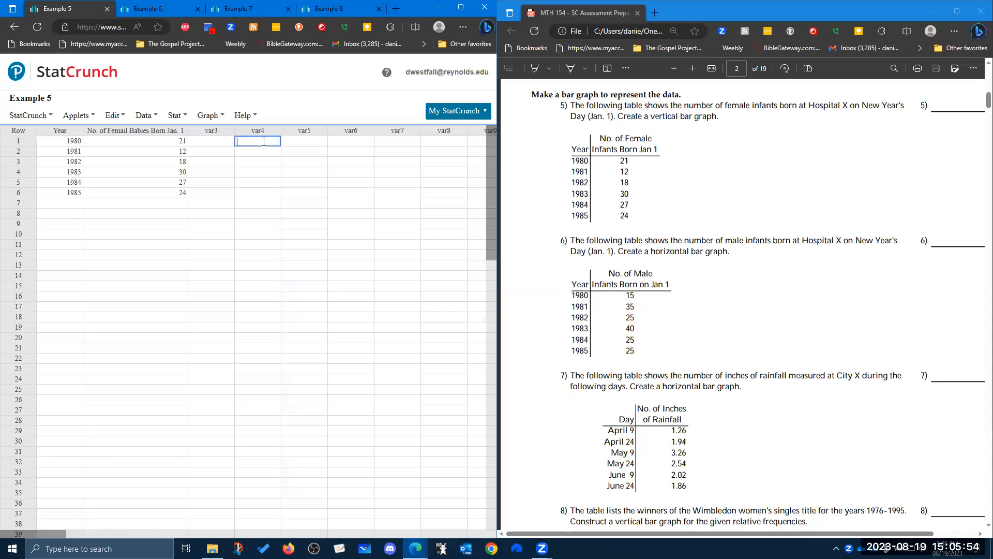
pyautogui.click(174, 118)
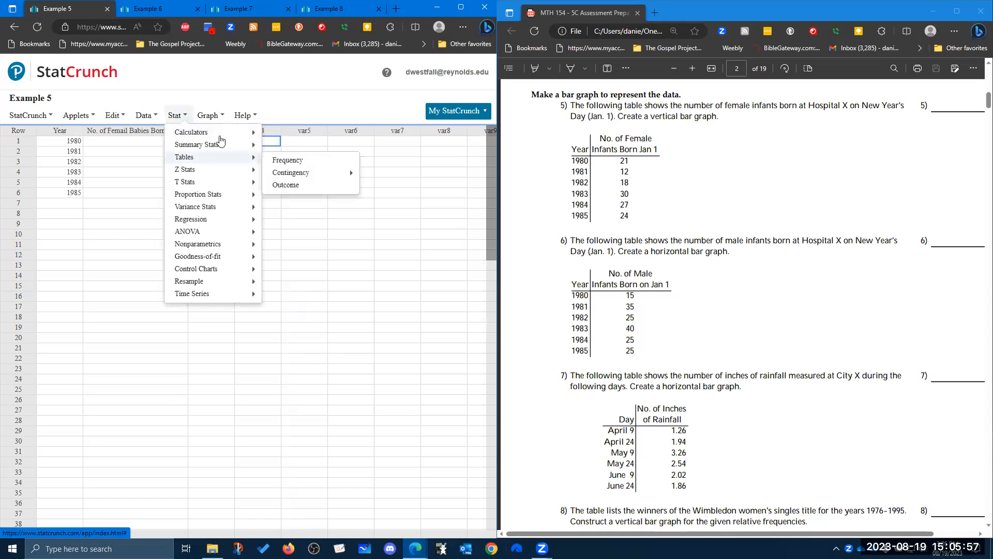
pyautogui.click(216, 119)
pyautogui.moveTo(238, 157)
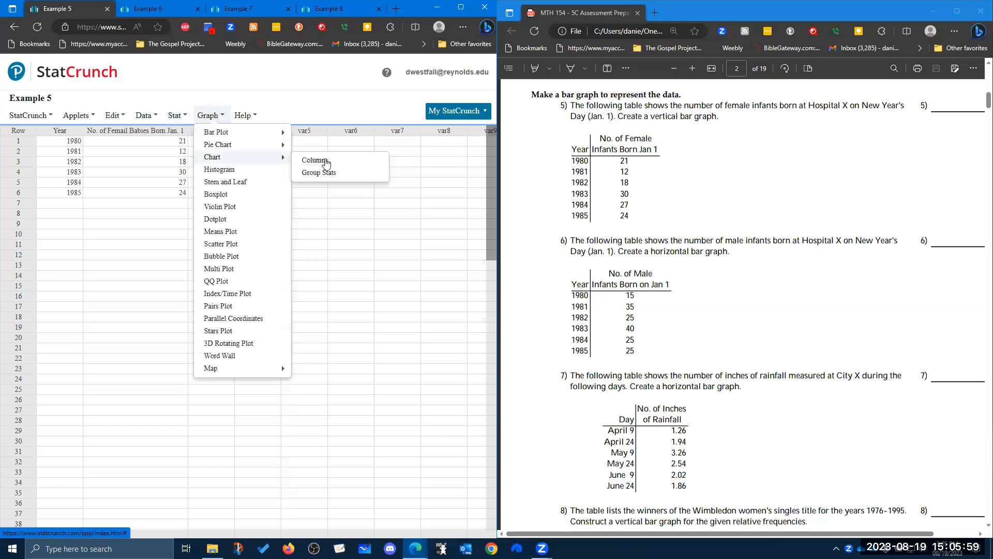
pyautogui.click(314, 159)
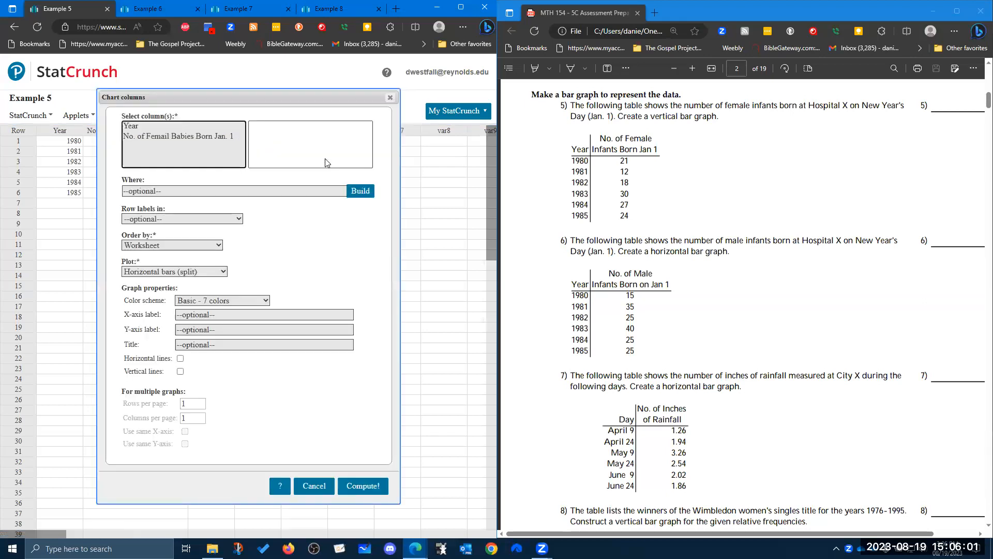
pyautogui.click(211, 138)
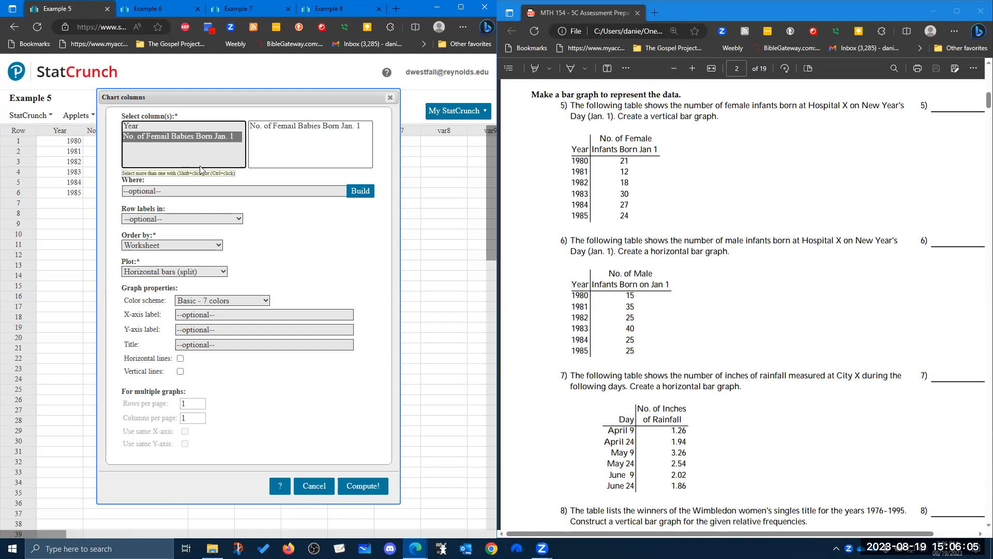
pyautogui.click(176, 219)
pyautogui.click(166, 240)
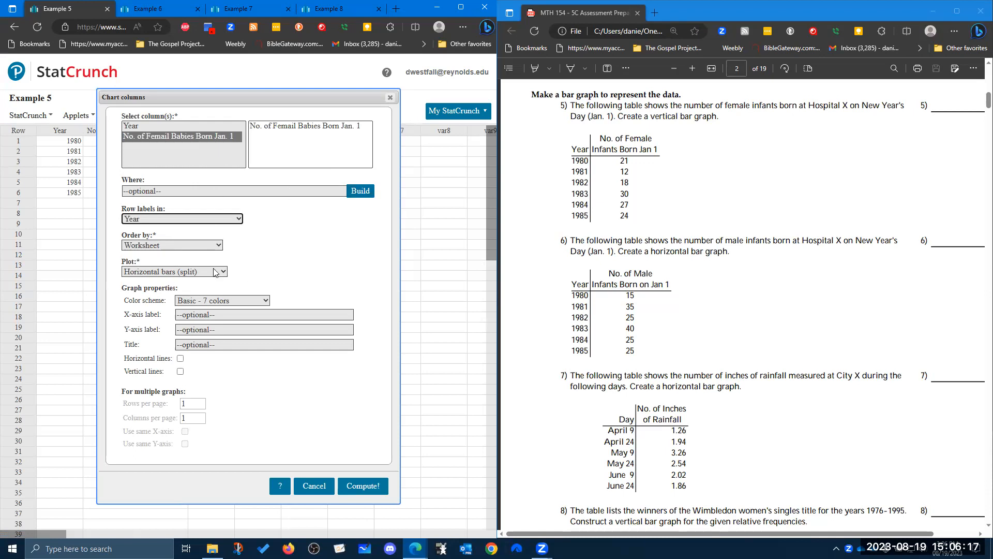
# Label the chart's X-axis "Year" and its Y-axis "No. of Female Babies Born Jan. 1".
pyautogui.click(221, 312)
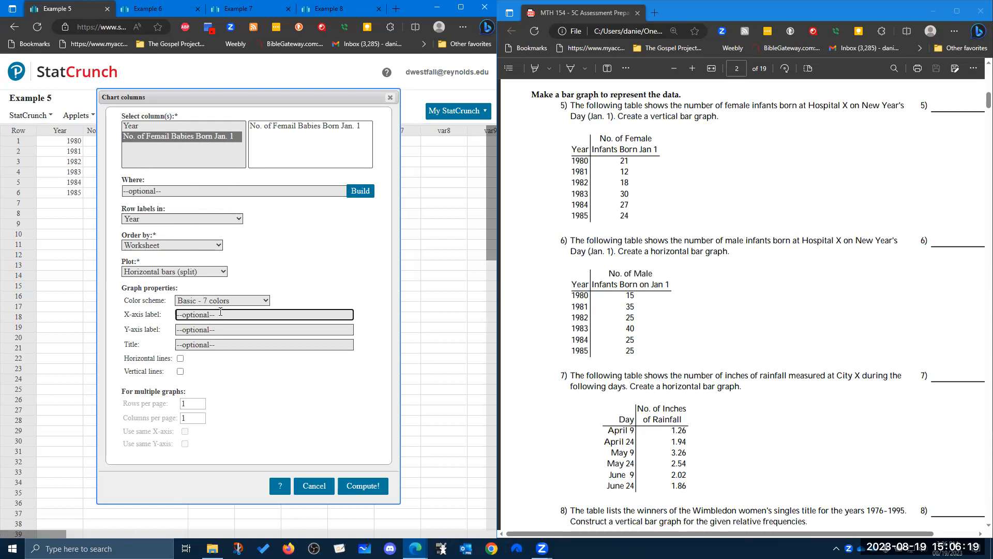
pyautogui.write('Year')
pyautogui.press('Tab')
pyautogui.write('No')
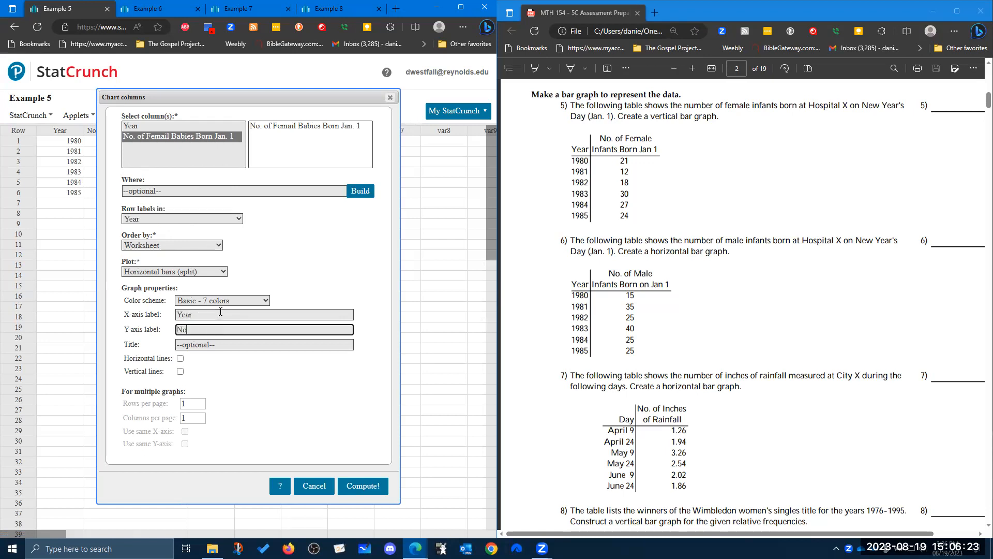
pyautogui.write('. of Female Babies Born Jan')
# Enable vertical lines for the chart and compute it as horizontal split bars.
pyautogui.click(77, 115)
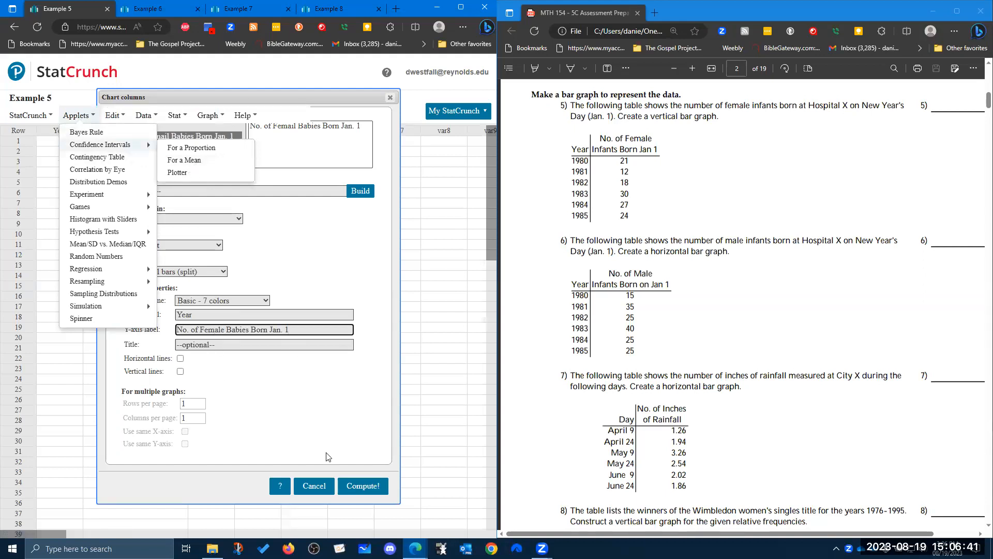
pyautogui.click(222, 373)
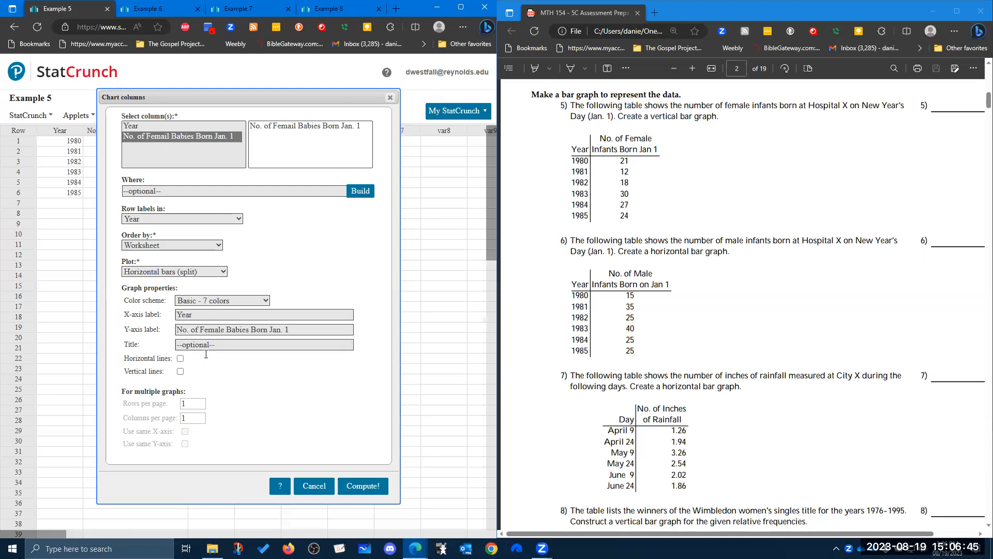
pyautogui.click(180, 371)
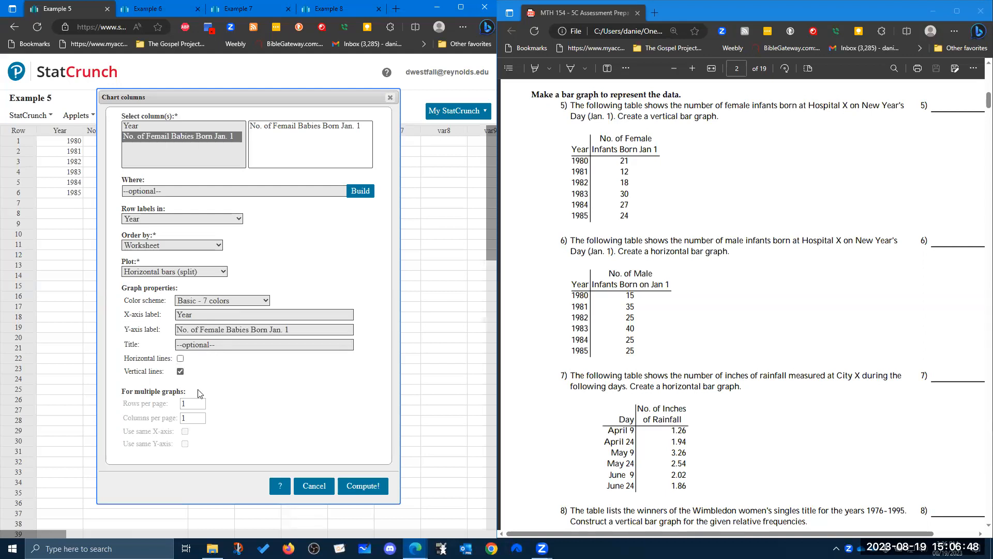
pyautogui.click(365, 491)
# Correct the second column's name to "No. of Female Babies Born Jan. 1" and move the chart window below the data.
pyautogui.click(149, 133)
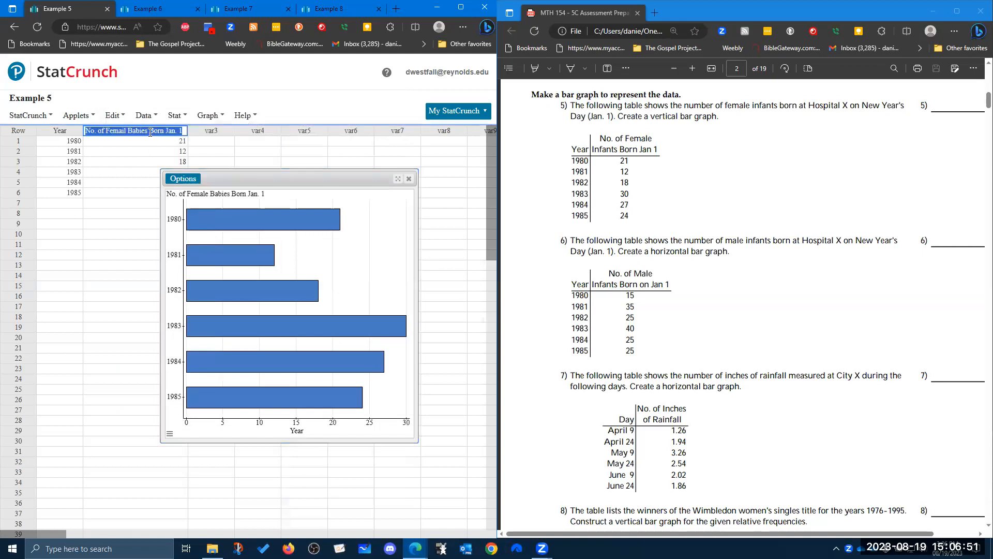
pyautogui.click(127, 132)
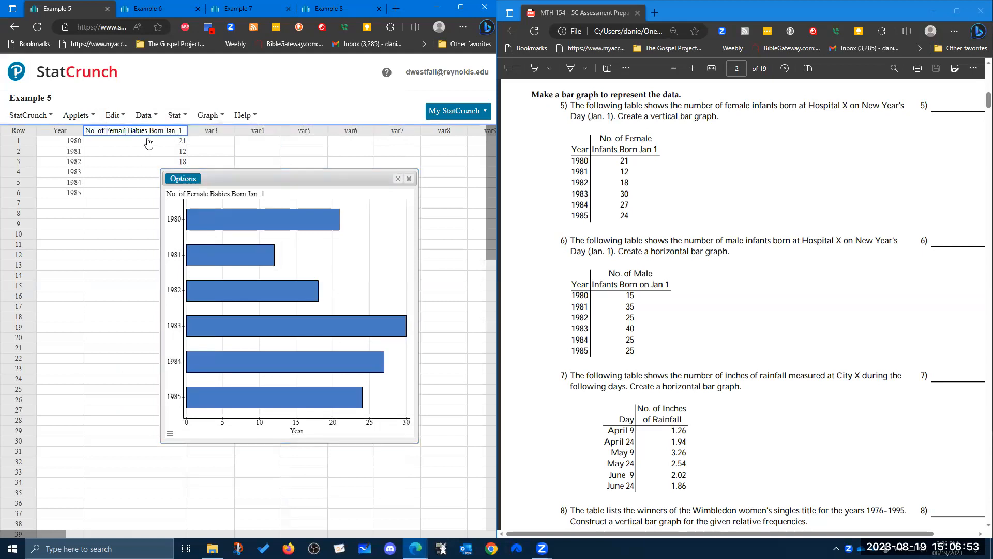
pyautogui.press('BackSpace')
pyautogui.press('BackSpace')
pyautogui.write('le')
pyautogui.click(304, 179)
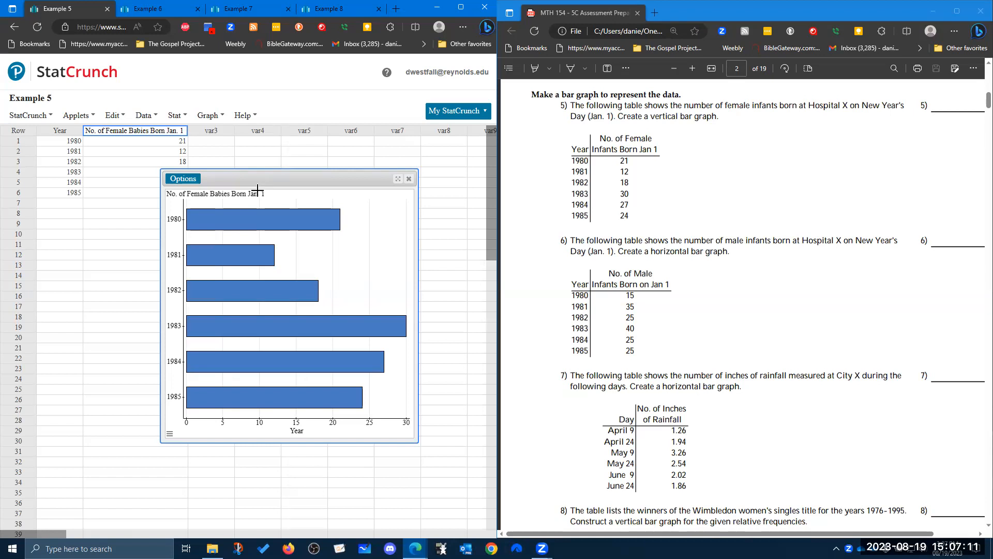
pyautogui.moveTo(261, 178); pyautogui.dragTo(181, 216)
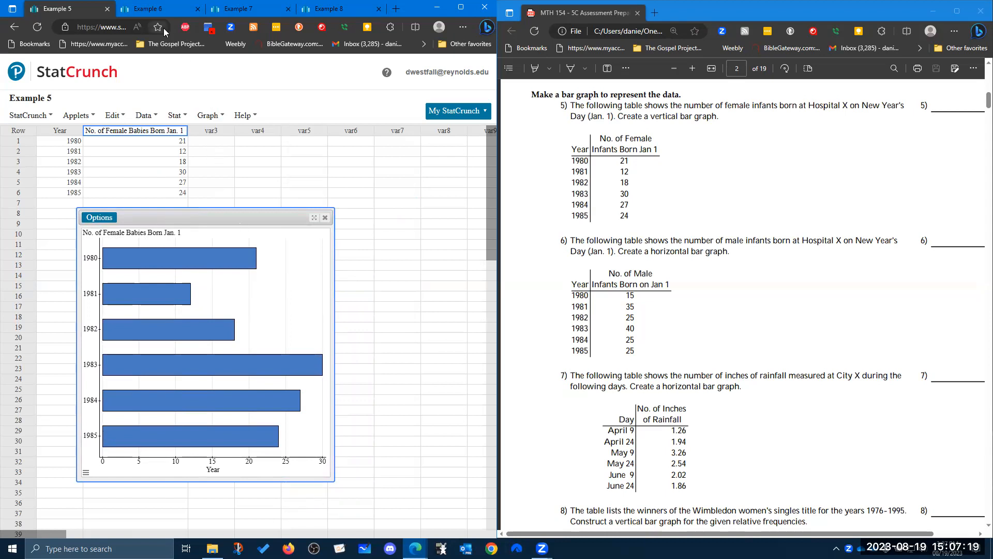
# In the Example 6 data set, set up a column chart of No. of Male Babies Born Jan. 1 with Year as row labels.
pyautogui.click(165, 11)
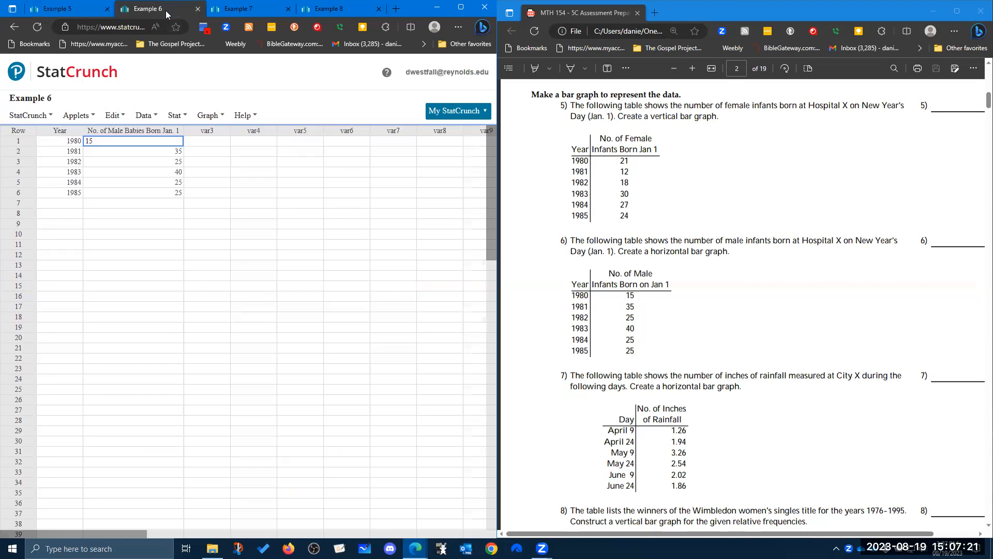
pyautogui.click(213, 213)
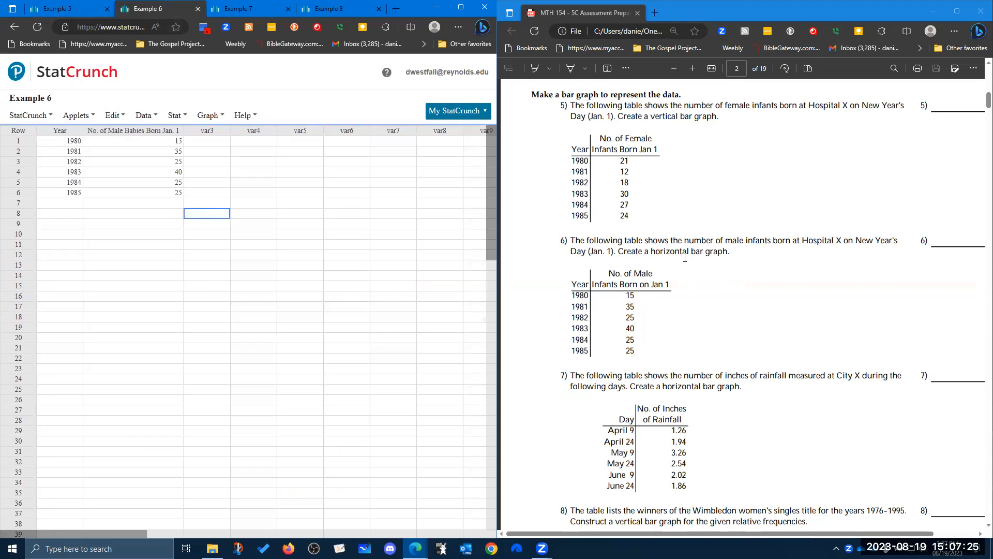
pyautogui.click(184, 121)
pyautogui.click(121, 121)
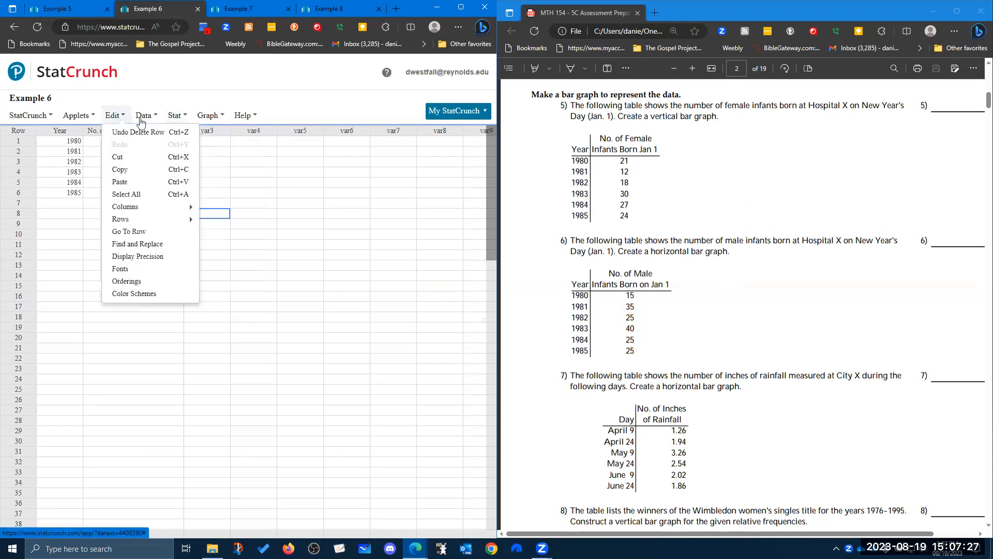
pyautogui.click(209, 115)
pyautogui.moveTo(261, 162)
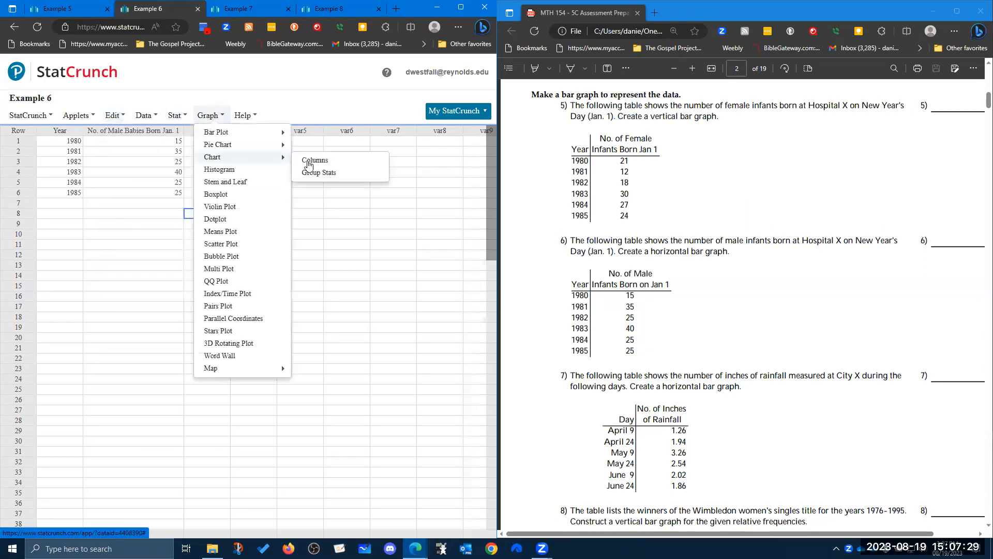
pyautogui.click(321, 162)
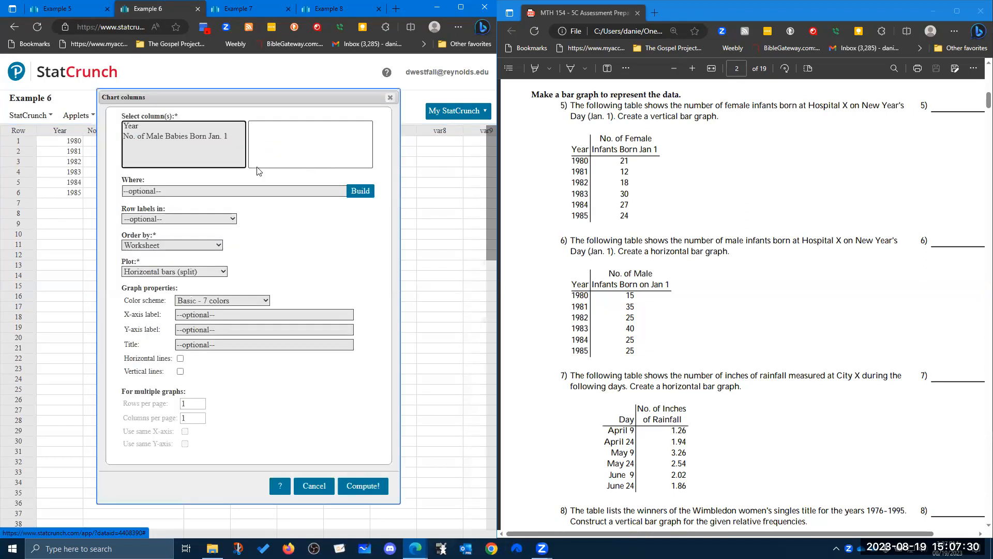
pyautogui.click(191, 137)
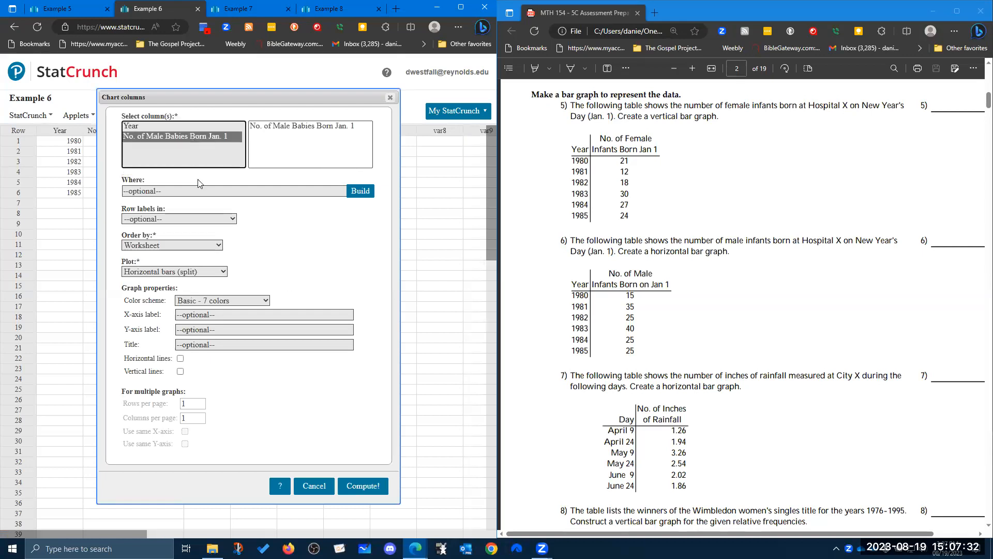
pyautogui.click(181, 219)
pyautogui.click(173, 239)
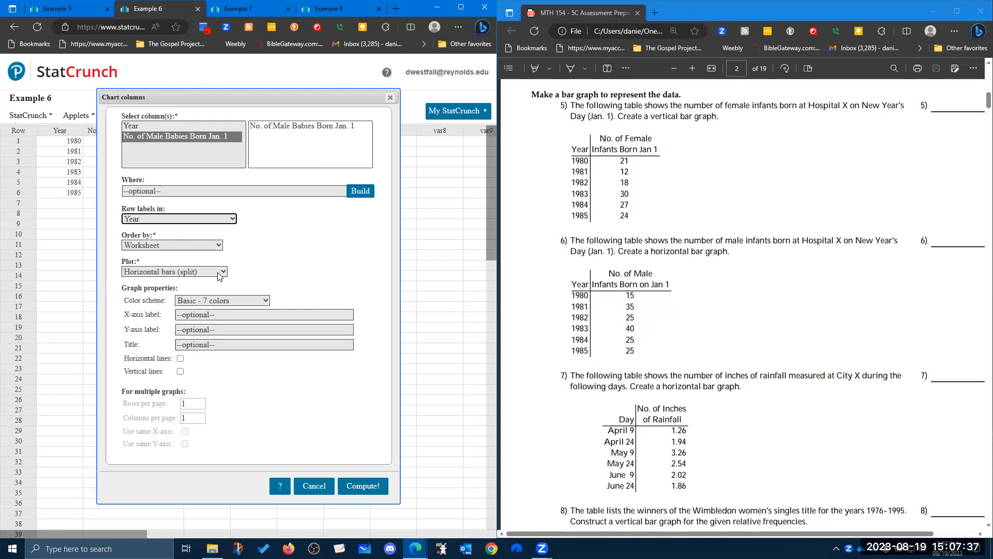
pyautogui.click(222, 313)
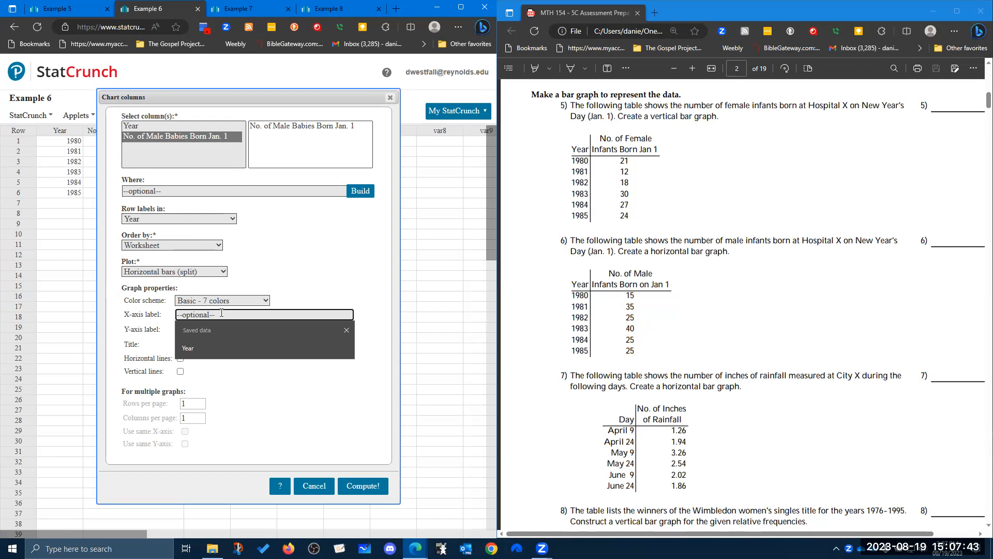
pyautogui.write('year')
pyautogui.press('Tab')
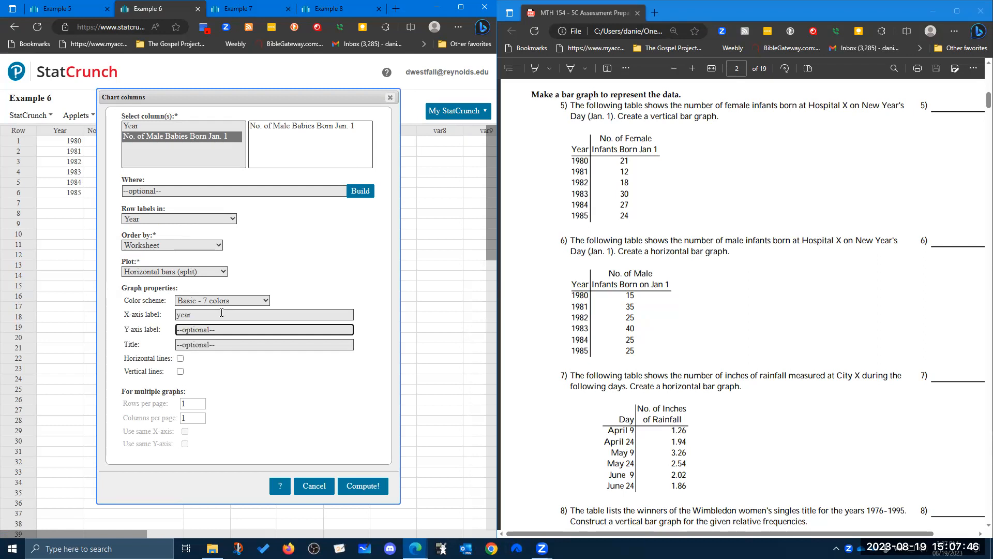
pyautogui.click(178, 315)
pyautogui.press('BackSpace')
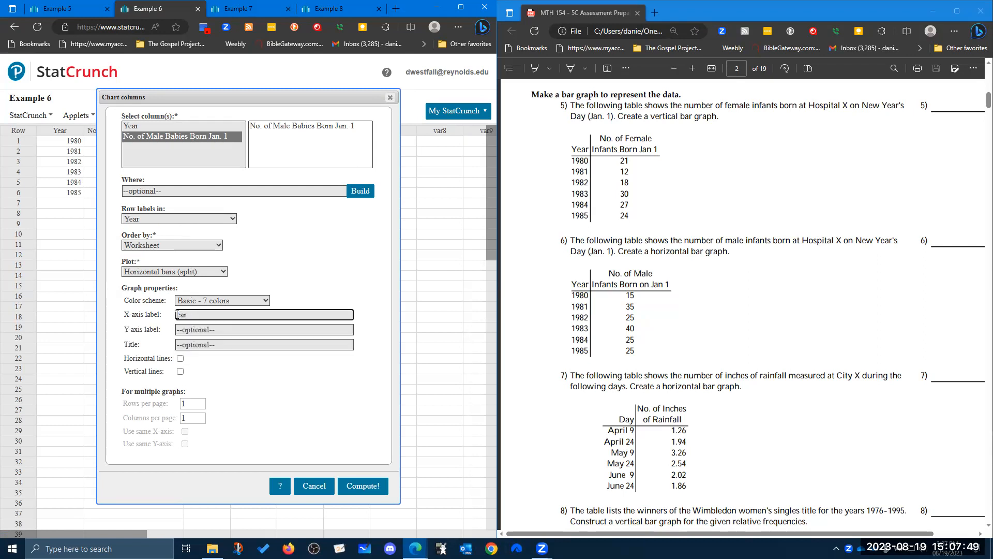
# Label the chart's X-axis "No. of Male Babies Born Jan. 1" and its Y-axis "Year".
pyautogui.moveTo(195, 317); pyautogui.dragTo(165, 318)
pyautogui.write('No. of Male babies')
pyautogui.press('BackSpace')
pyautogui.press('BackSpace')
pyautogui.press('BackSpace')
pyautogui.press('BackSpace')
pyautogui.press('BackSpace')
pyautogui.press('BackSpace')
pyautogui.write('bies Born Jan. 1')
pyautogui.press('Tab')
pyautogui.write('Year')
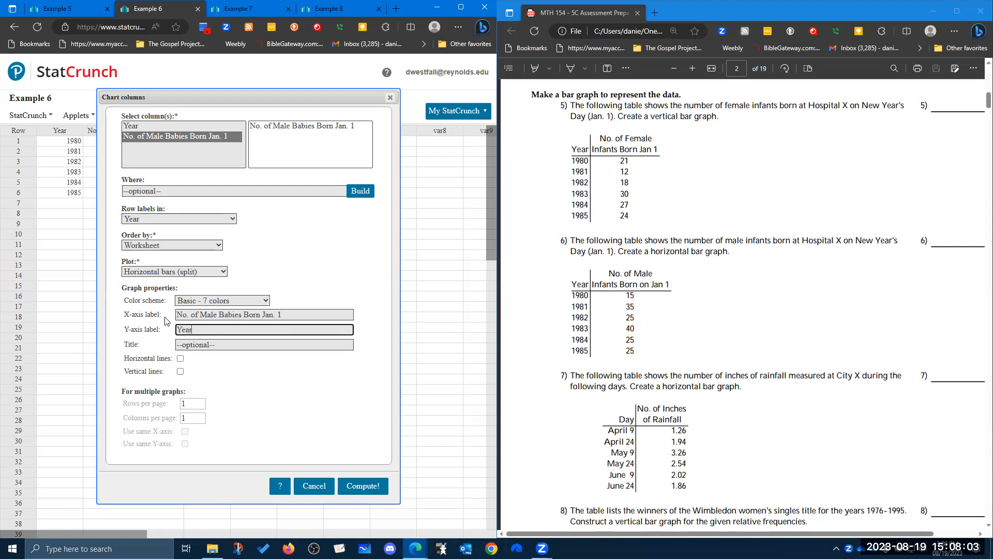
pyautogui.click(239, 370)
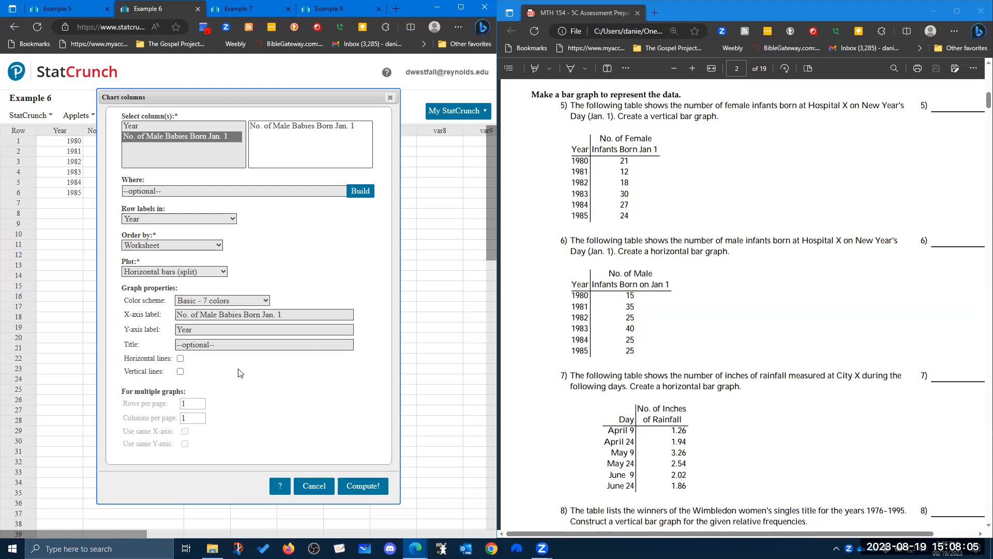
# Set the chart's title to "Example 6".
pyautogui.click(207, 345)
pyautogui.write('Exampl')
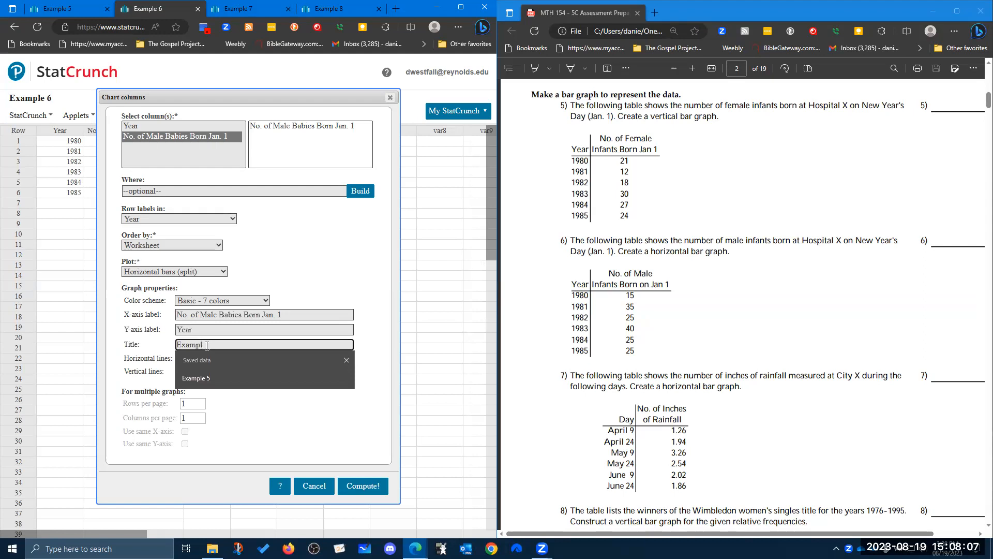
pyautogui.write('e 6')
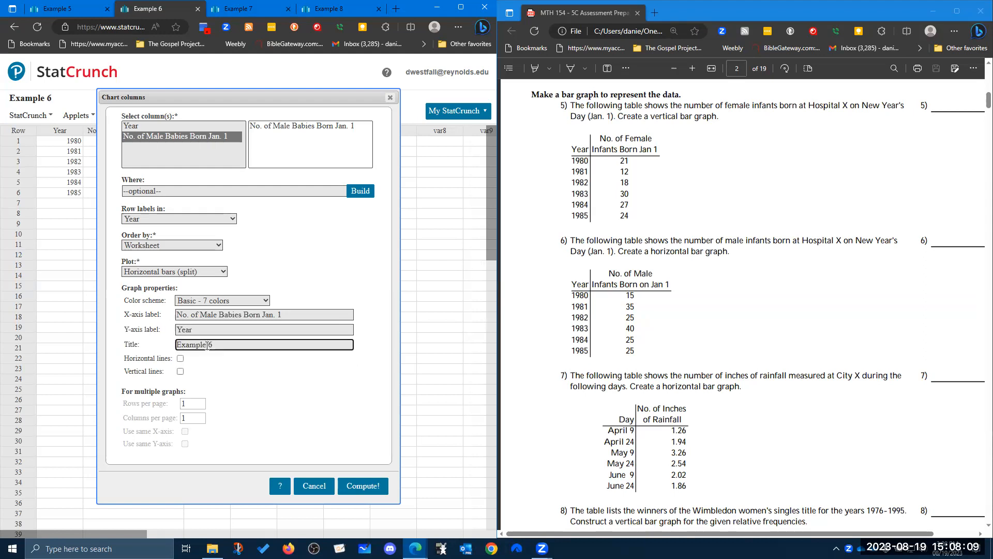
pyautogui.click(294, 398)
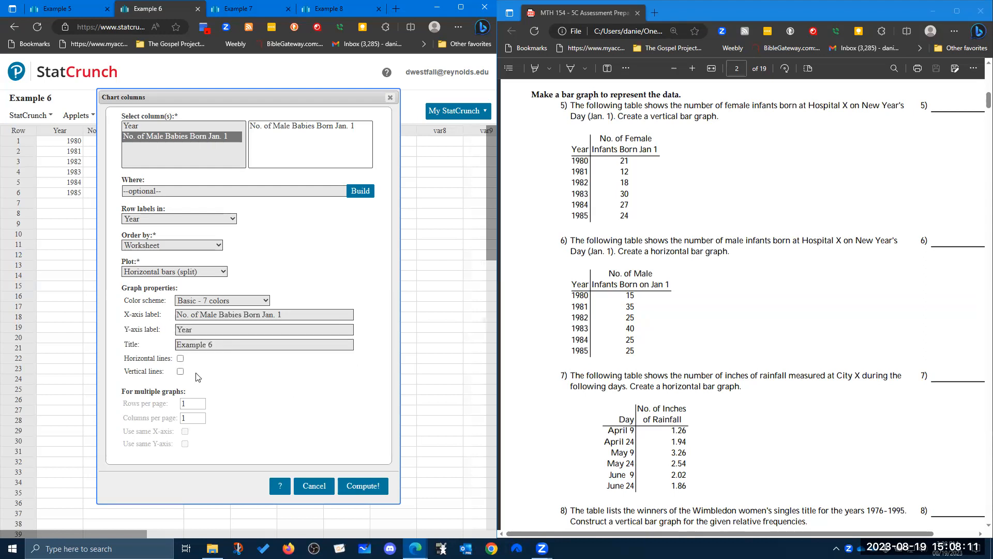
# Generate the Example 6 bar chart with vertical lines and move its window below the data.
pyautogui.click(180, 371)
pyautogui.click(355, 489)
pyautogui.moveTo(345, 148); pyautogui.dragTo(228, 210)
pyautogui.moveTo(236, 290)
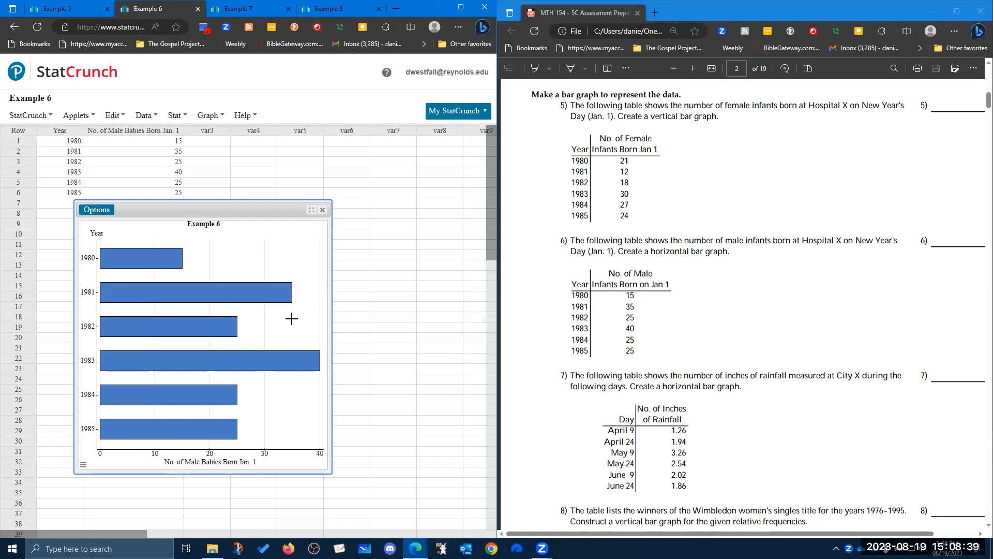
# In the Example 7 data set, set up a column chart of No. of Inches of Rainfall with Day as row labels.
pyautogui.click(241, 7)
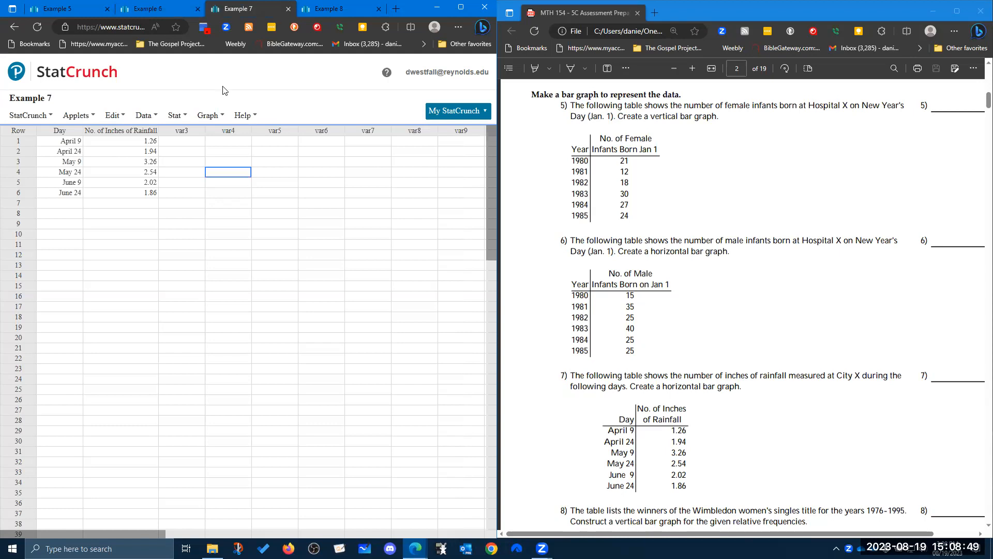
pyautogui.click(221, 115)
pyautogui.moveTo(223, 158)
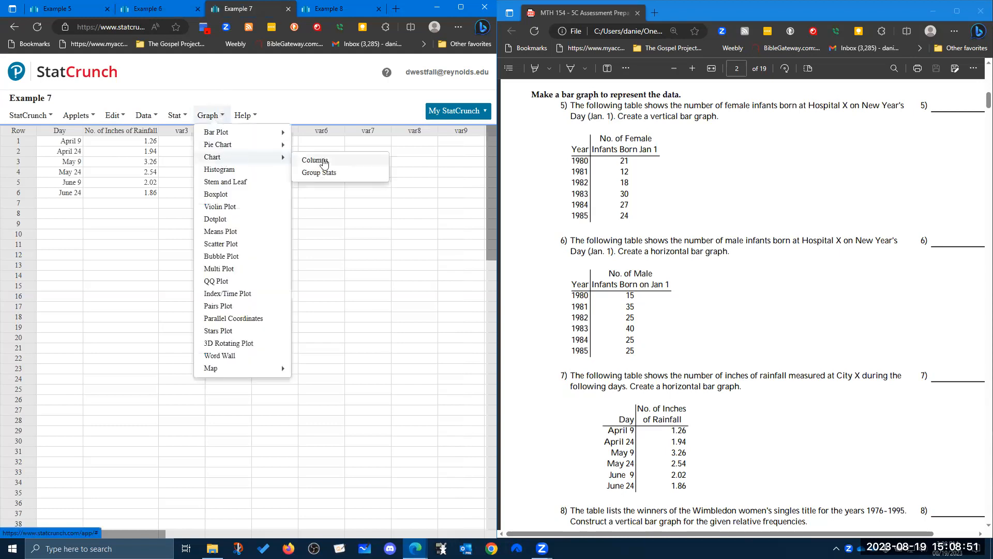
pyautogui.click(311, 158)
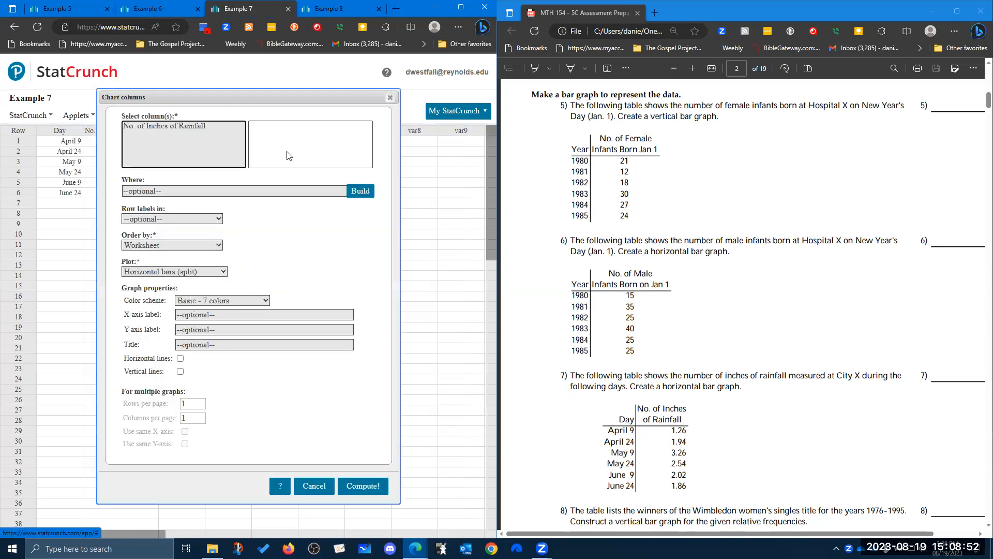
pyautogui.click(198, 128)
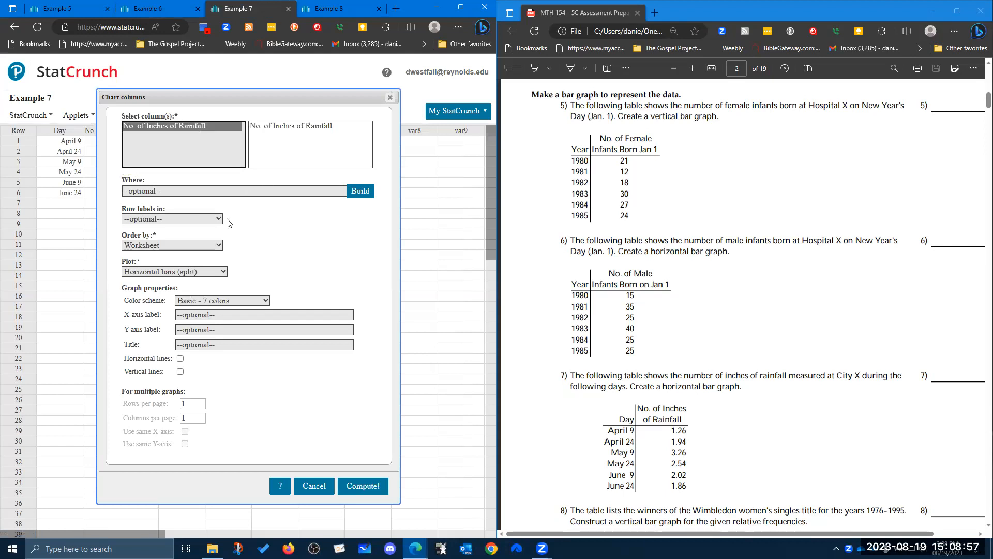
pyautogui.click(214, 221)
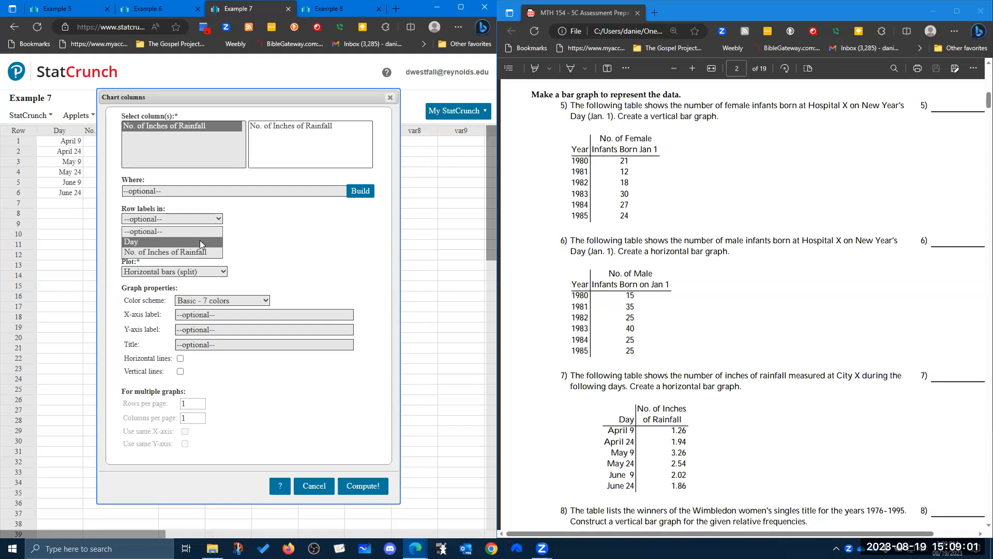
pyautogui.click(200, 242)
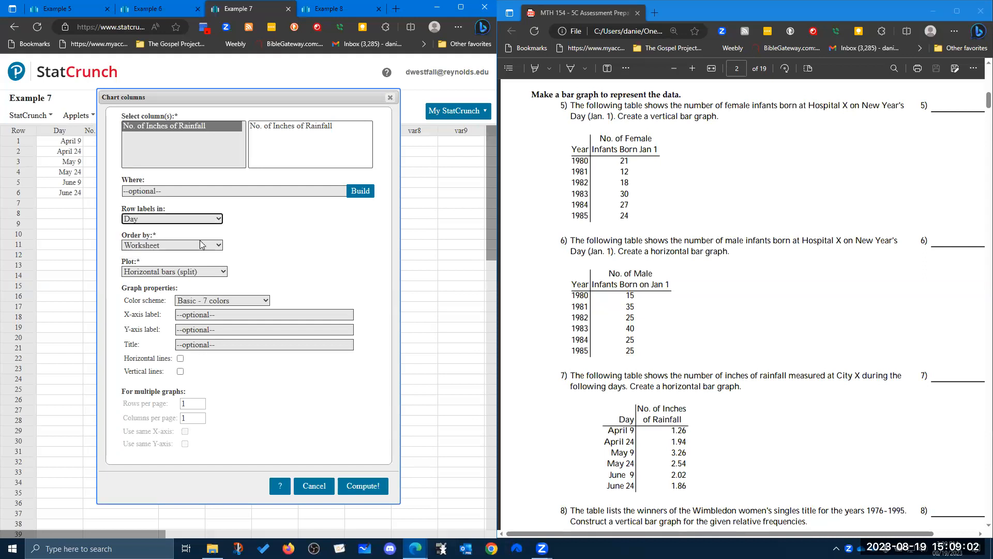
# Label the rainfall chart's X-axis "No. of Inches of Rainfall" and its Y-axis "Day".
pyautogui.click(236, 313)
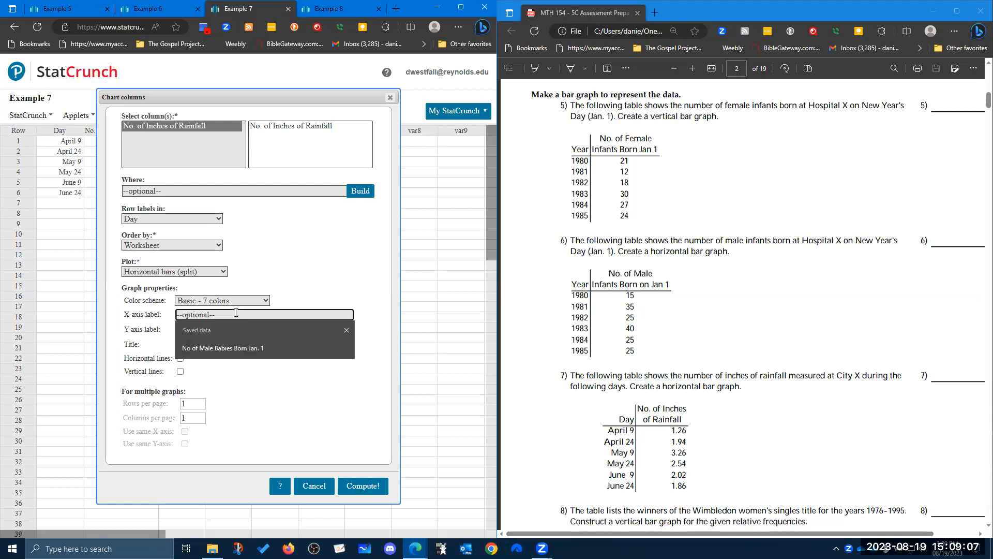
pyautogui.write('No.')
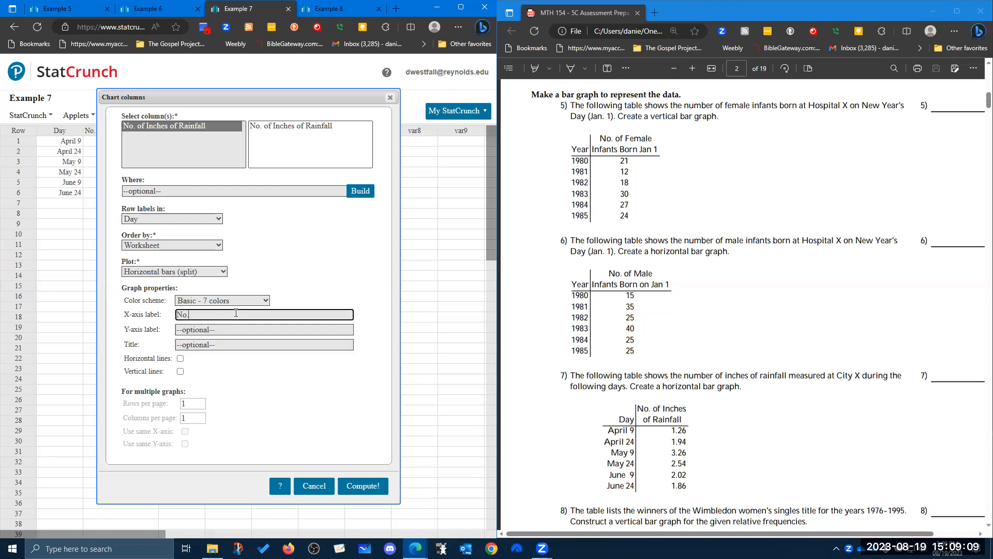
pyautogui.write(' of Inches of Rainfall')
pyautogui.press('Tab')
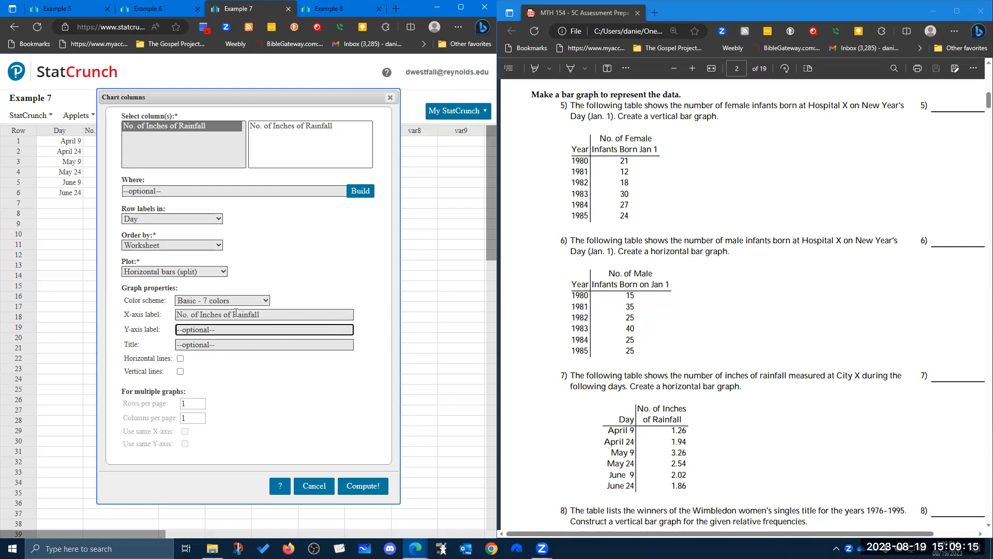
pyautogui.write('Day')
pyautogui.click(236, 377)
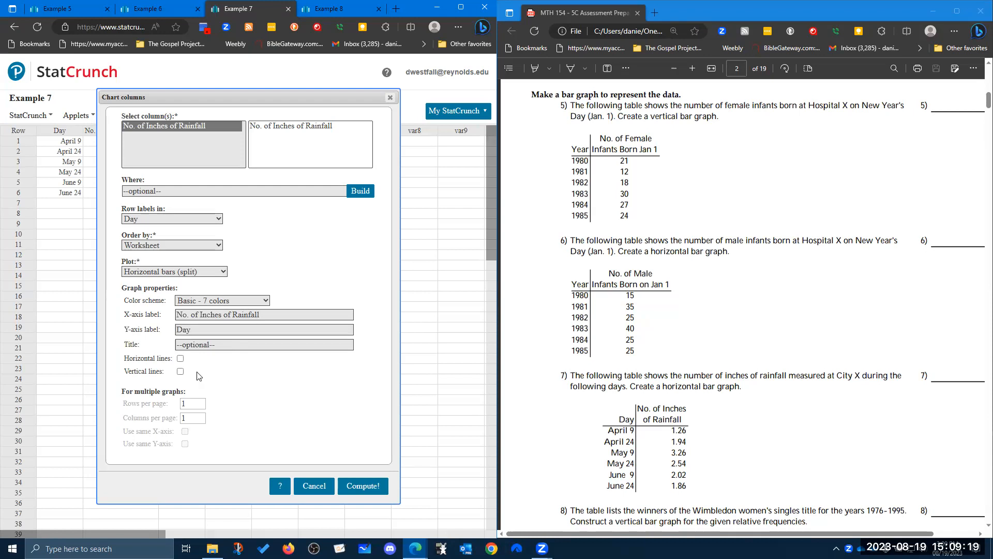
# Generate the rainfall bar chart with vertical lines and place its window below the data.
pyautogui.click(180, 371)
pyautogui.click(368, 487)
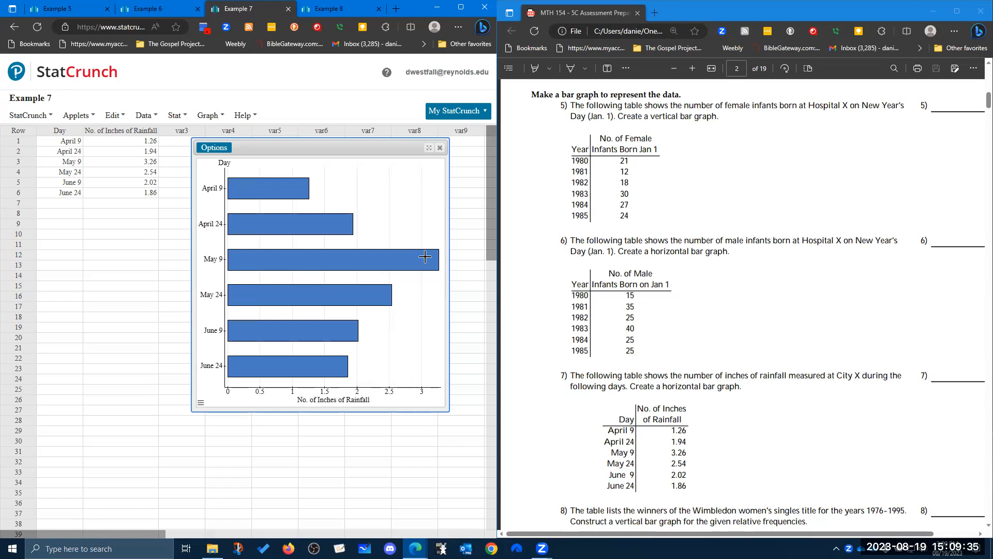
pyautogui.moveTo(434, 253)
pyautogui.moveTo(358, 150); pyautogui.dragTo(208, 218)
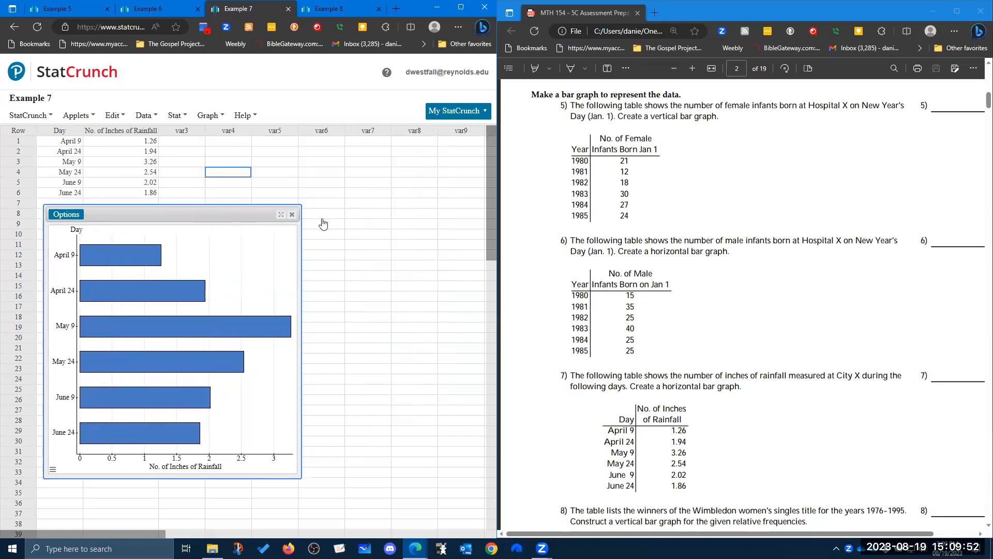
# In the Example 8 data set, set up a Vertical bars (split) column chart of Relative Frequency with Winner as row labels.
pyautogui.click(341, 10)
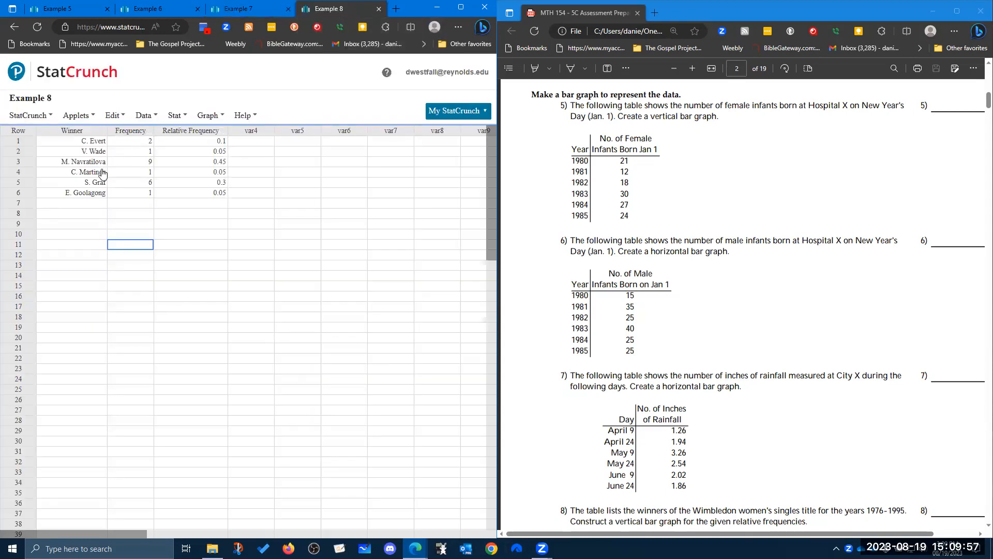
pyautogui.scroll(-3, 807, 337)
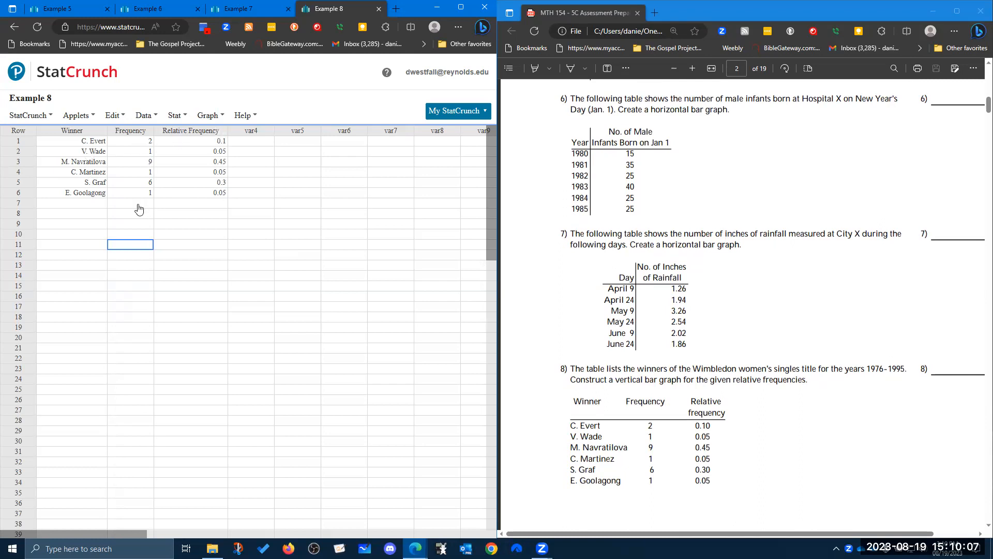
pyautogui.click(220, 114)
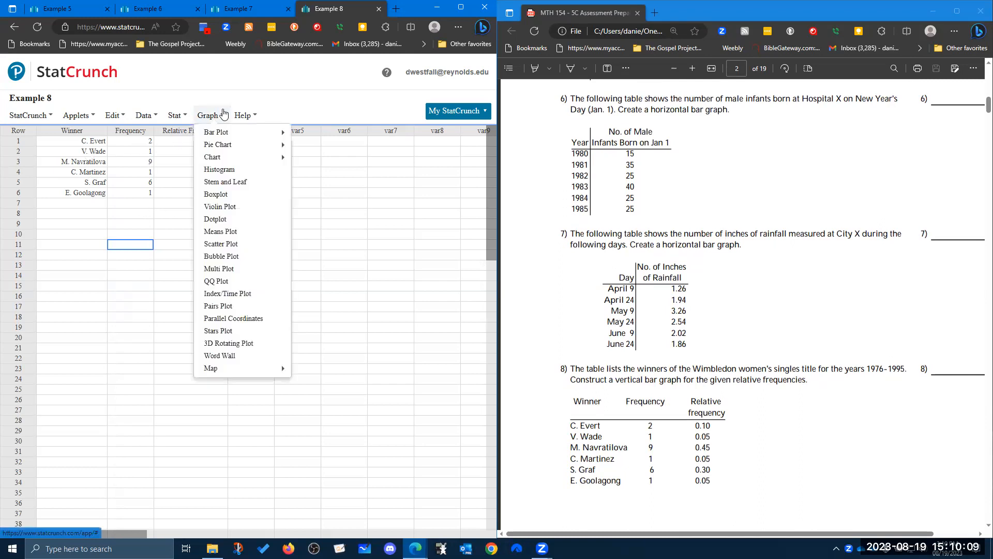
pyautogui.moveTo(224, 157)
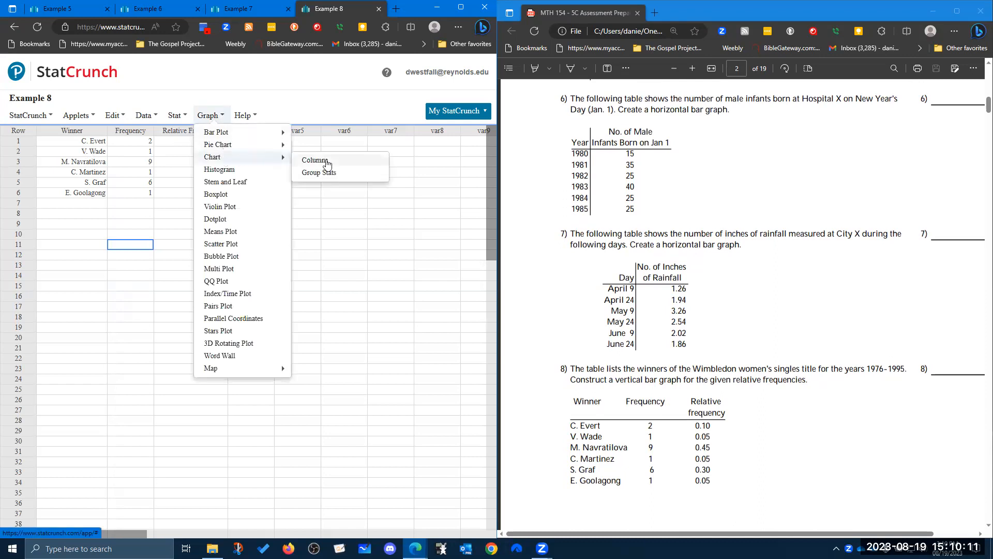
pyautogui.click(326, 164)
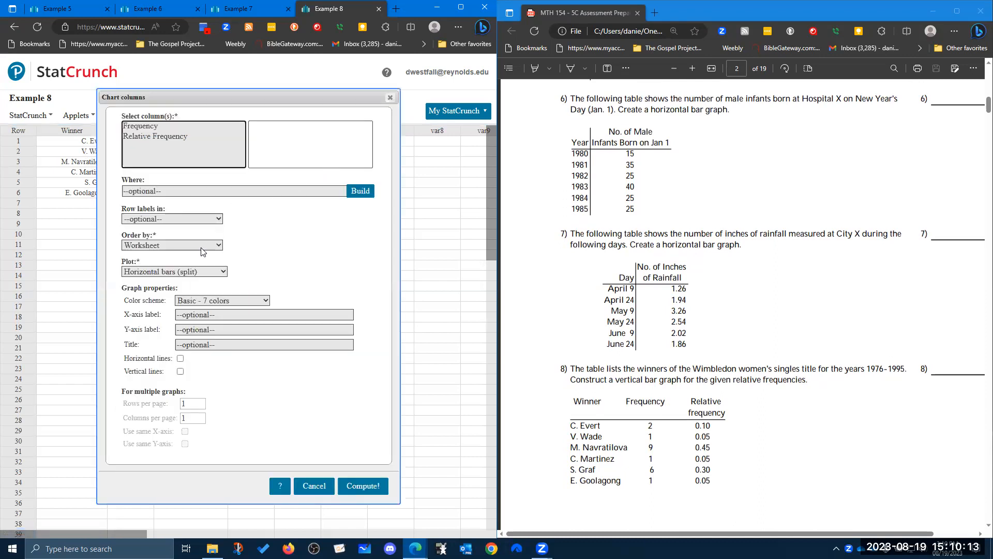
pyautogui.click(207, 272)
pyautogui.click(196, 315)
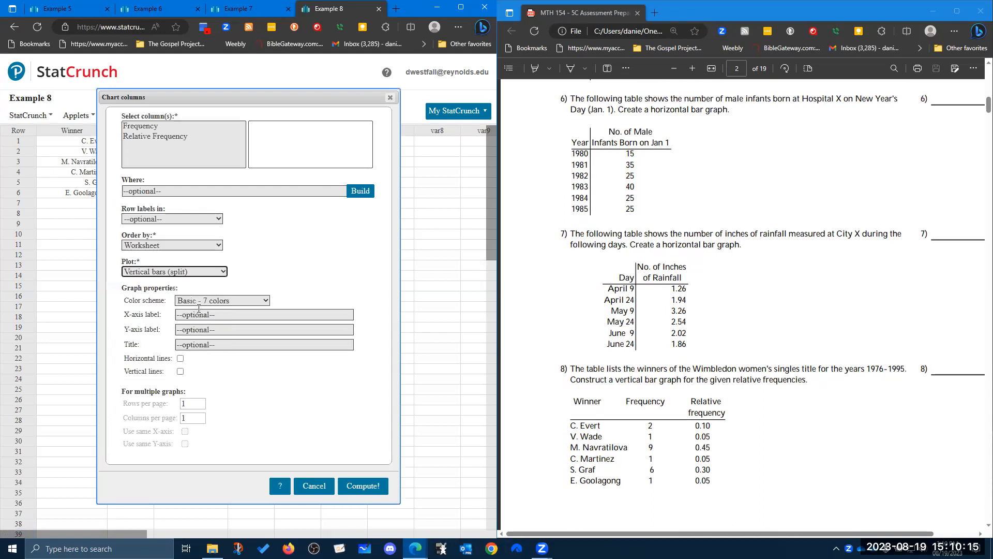
pyautogui.click(166, 138)
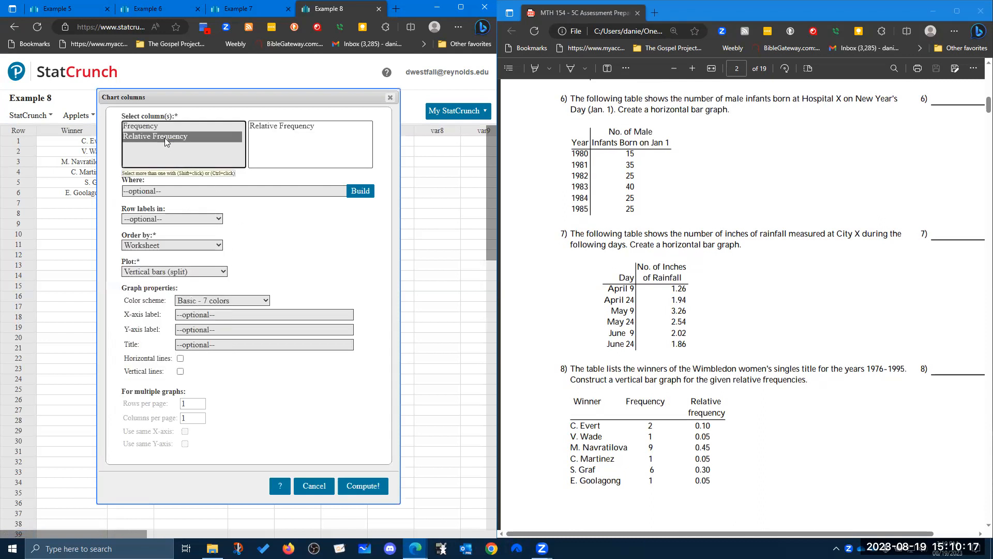
pyautogui.click(186, 218)
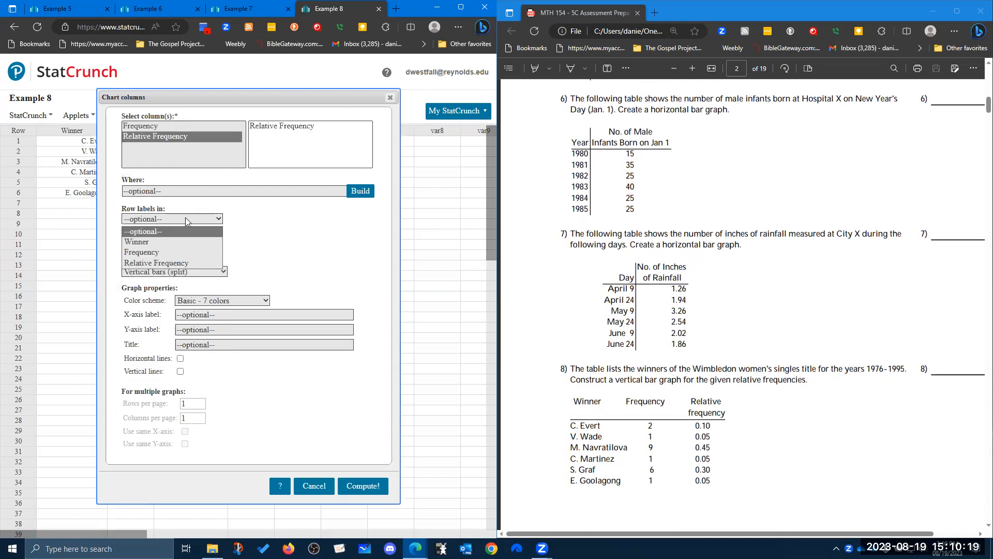
pyautogui.click(179, 241)
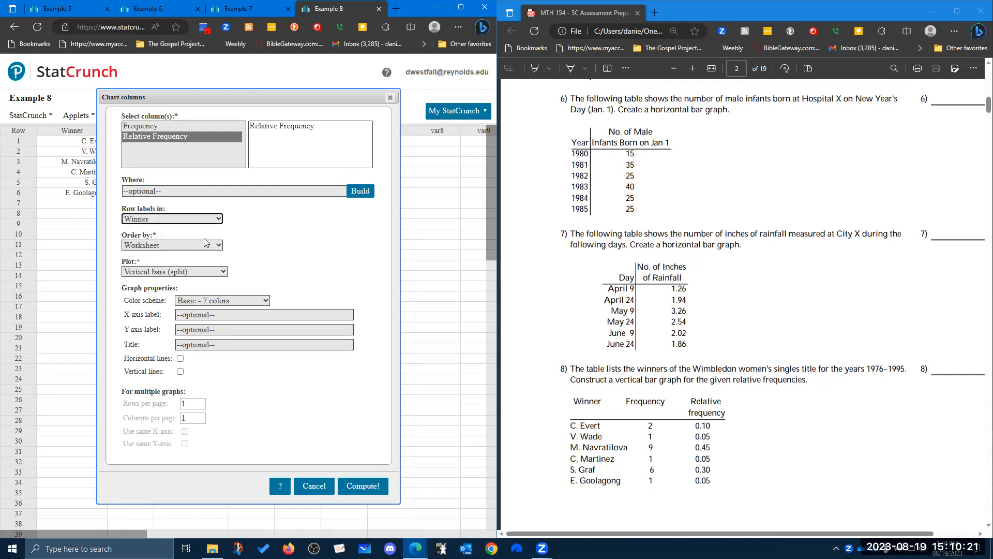
# Label the chart's X-axis "Winner" and its Y-axis "Relative Frequency".
pyautogui.click(224, 314)
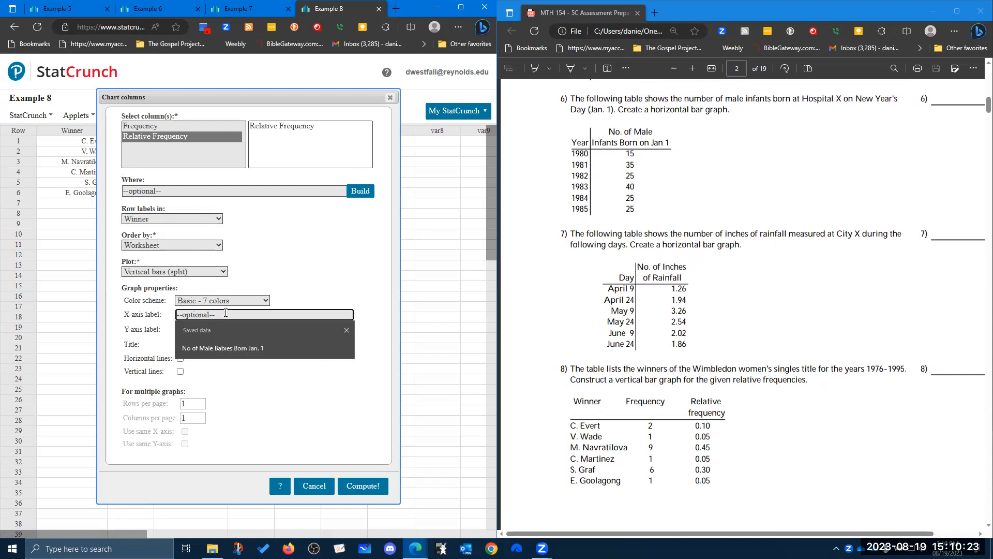
pyautogui.write('Winner')
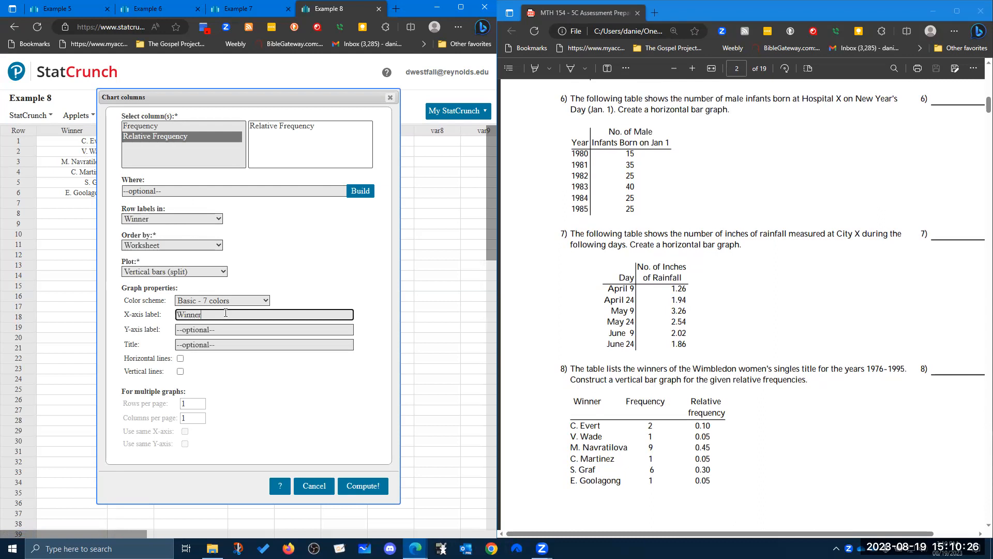
pyautogui.press('Tab')
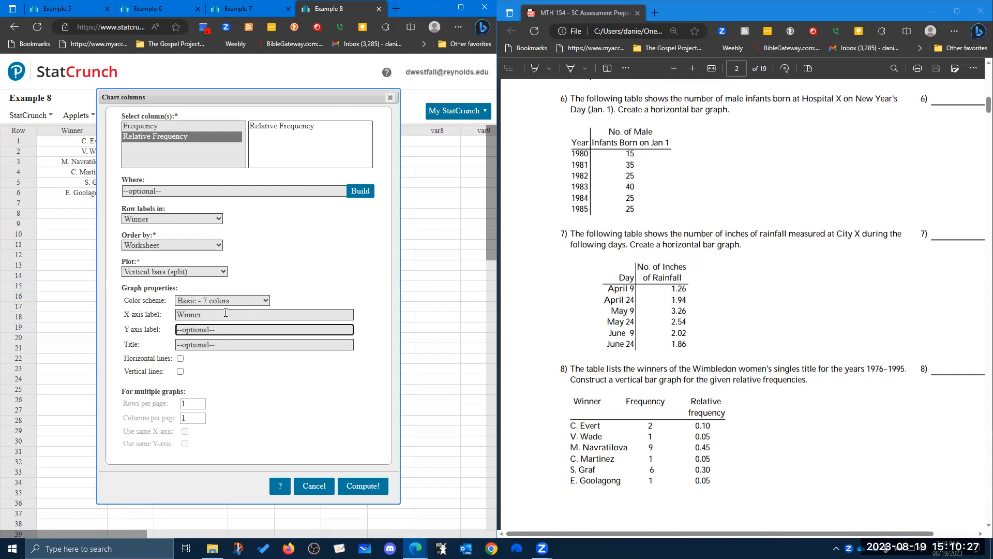
pyautogui.write('Relative R')
pyautogui.press('BackSpace')
pyautogui.write('Frequency')
pyautogui.press('Tab')
# Set the relative frequency chart's title to "Example 8".
pyautogui.write('E')
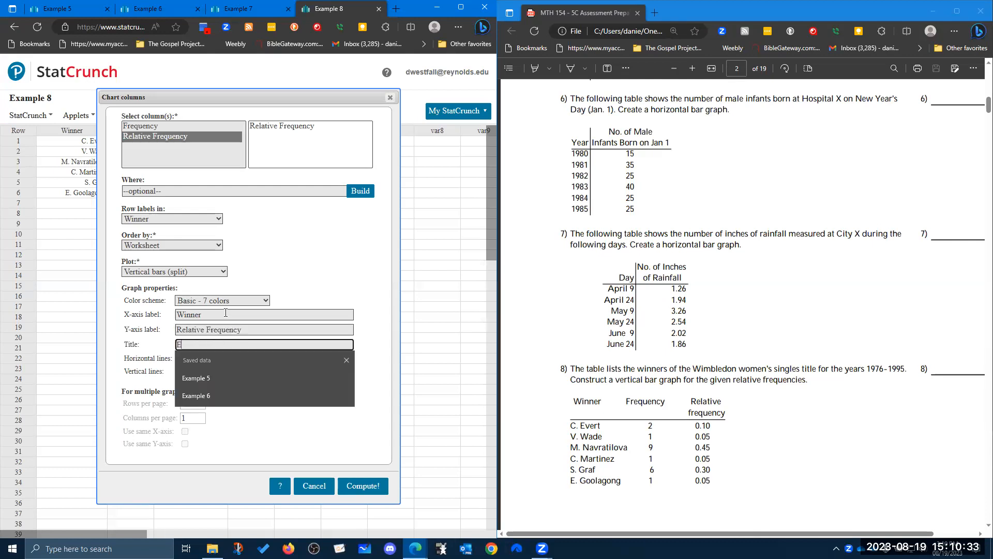
pyautogui.write('xample 8')
pyautogui.press('BackSpace')
pyautogui.write('8')
pyautogui.click(250, 361)
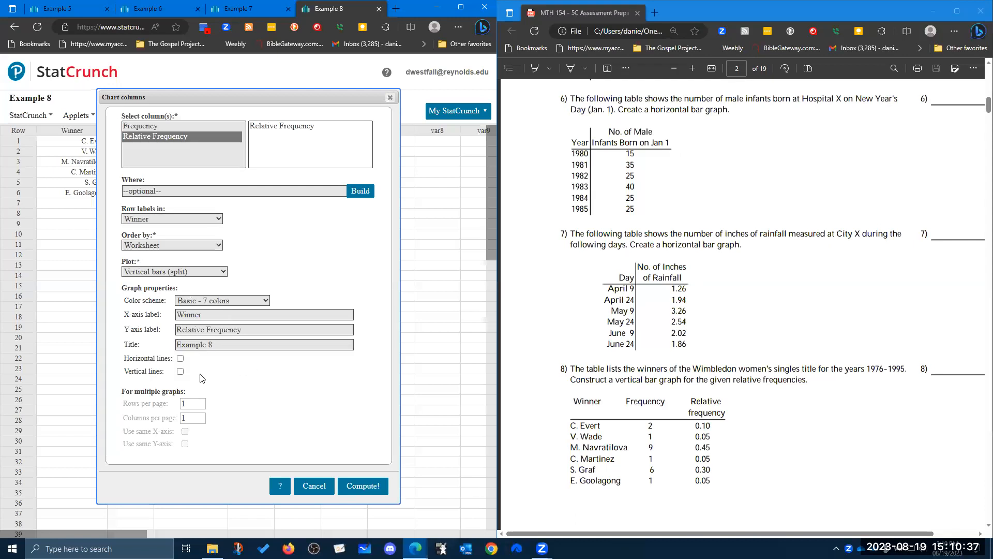
# Generate the Example 8 bar chart with horizontal lines and move its window below the data.
pyautogui.click(180, 359)
pyautogui.click(364, 485)
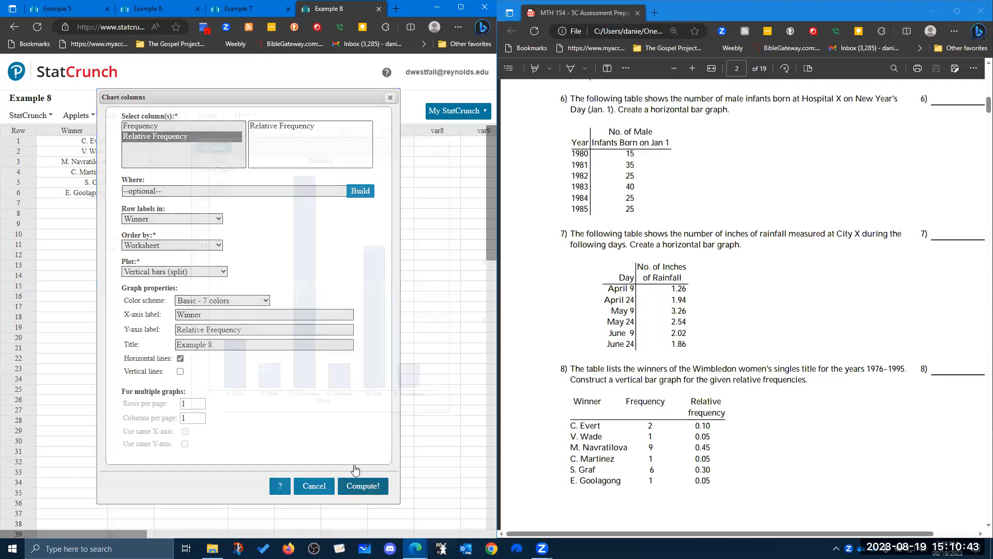
pyautogui.moveTo(353, 147); pyautogui.dragTo(264, 211)
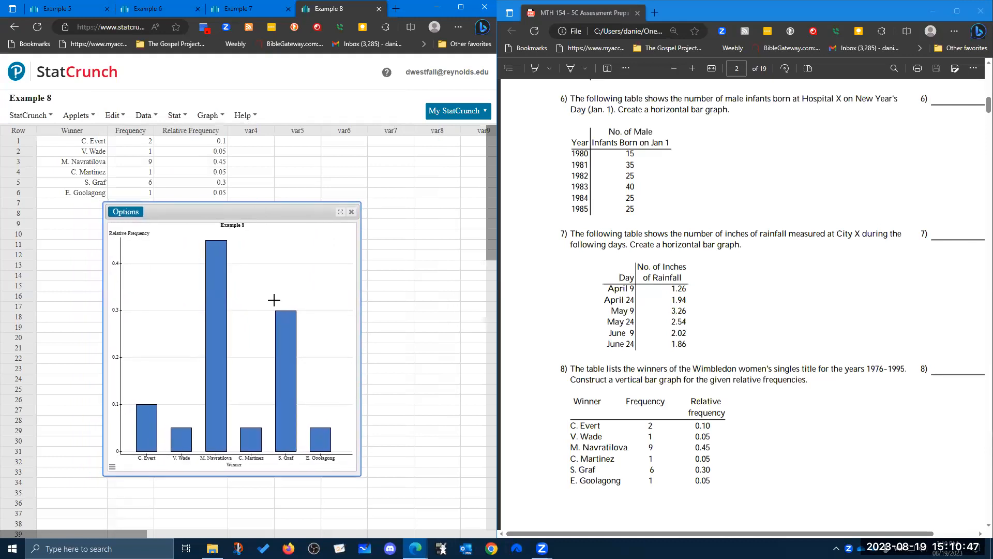
pyautogui.moveTo(150, 404)
pyautogui.moveTo(175, 427)
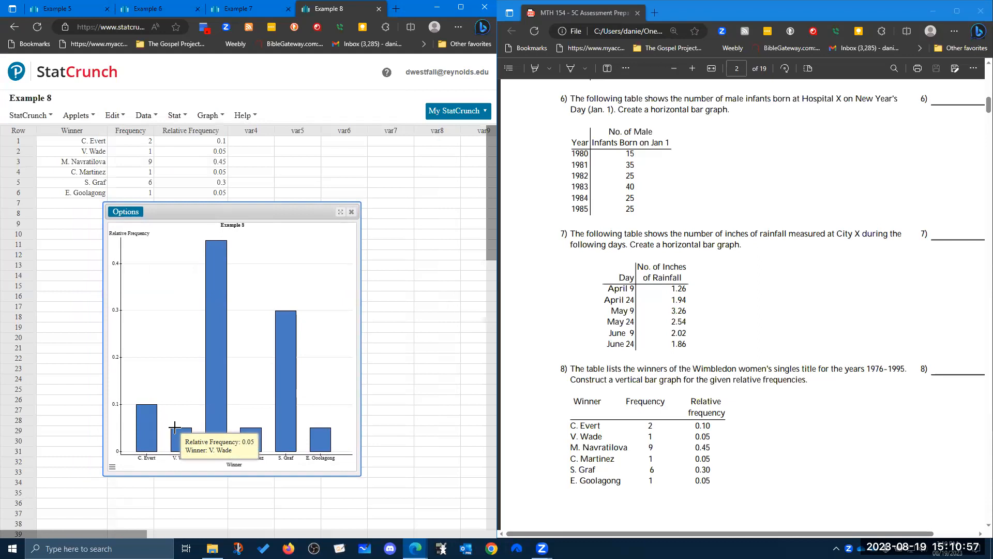
pyautogui.click(859, 152)
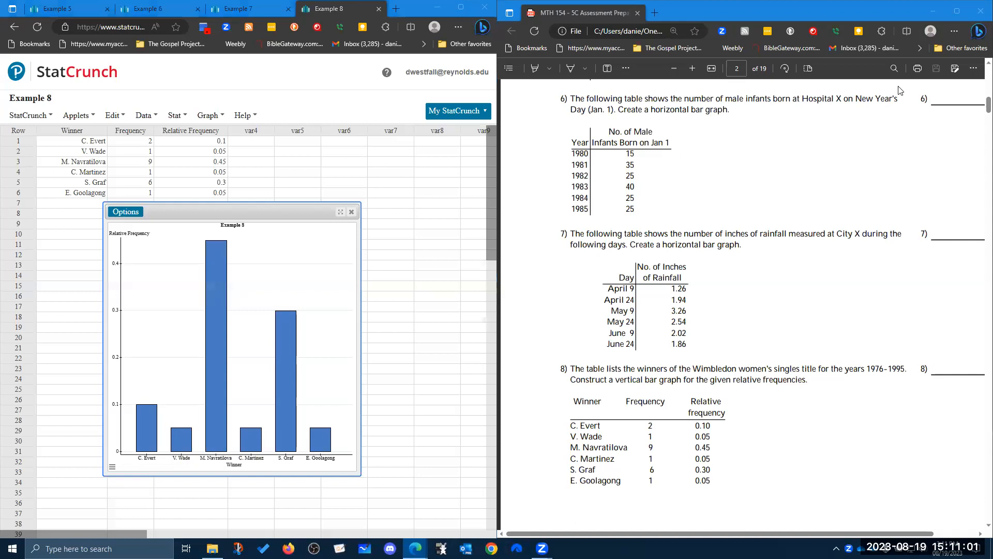